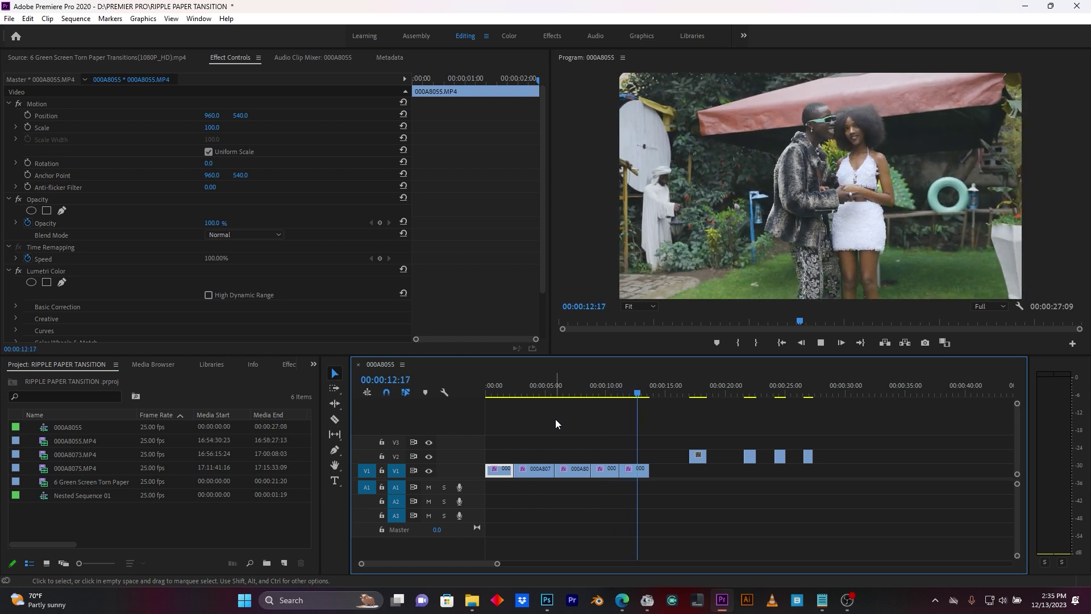
Stop playback, scrub through the four green torn-paper overlays on V2, then return near the start
key("space")
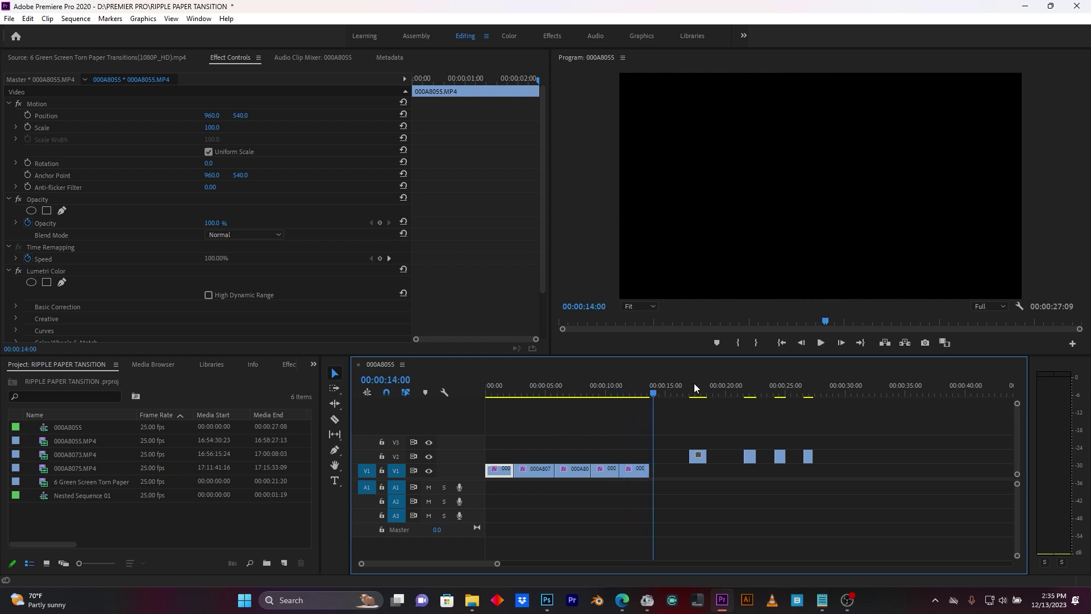
left_click(692, 389)
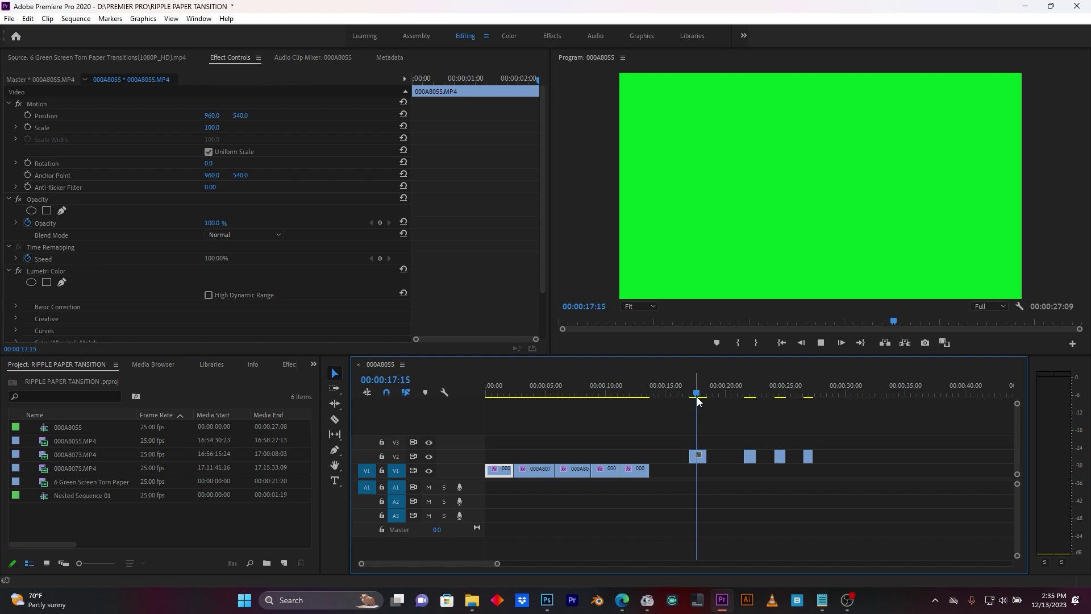
left_click_drag(740, 395, 809, 394)
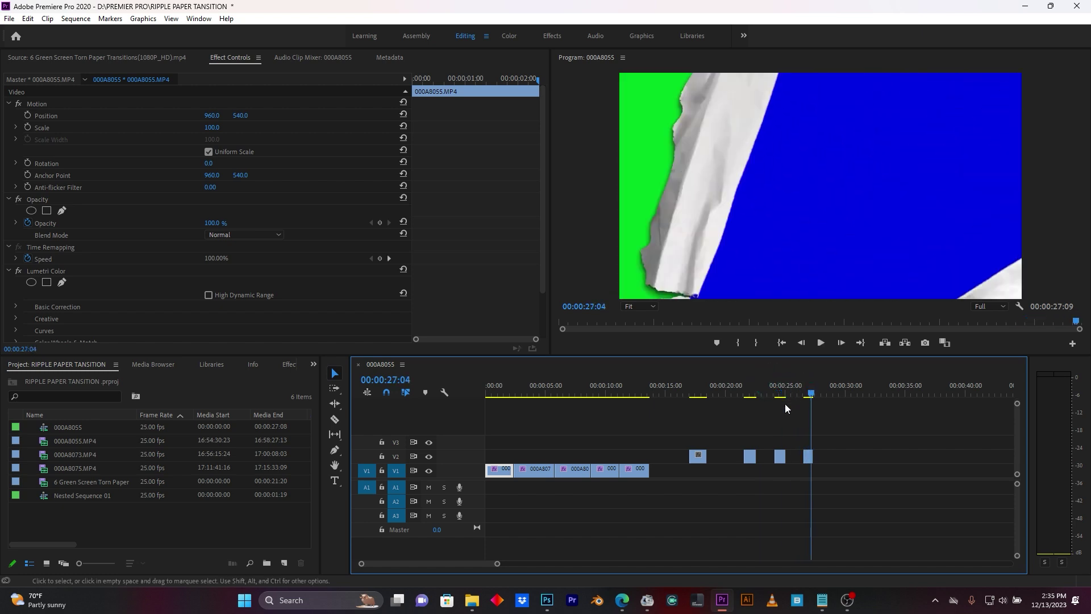
left_click(778, 409)
left_click(520, 391)
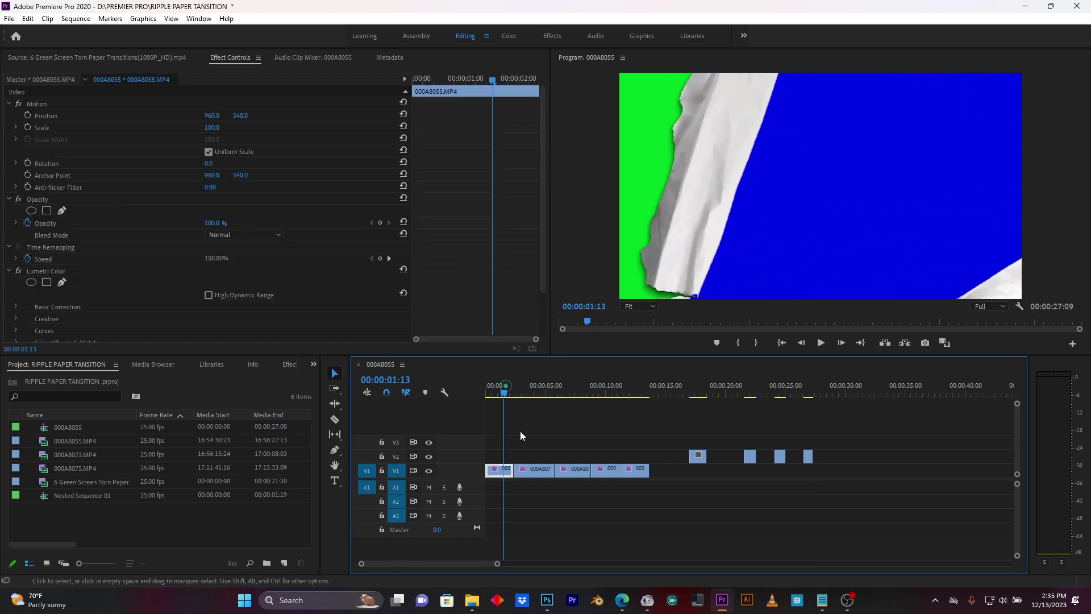
Widen and zoom the timeline, then drag the first torn-paper clip to about 1 second
left_click_drag(493, 563, 482, 563)
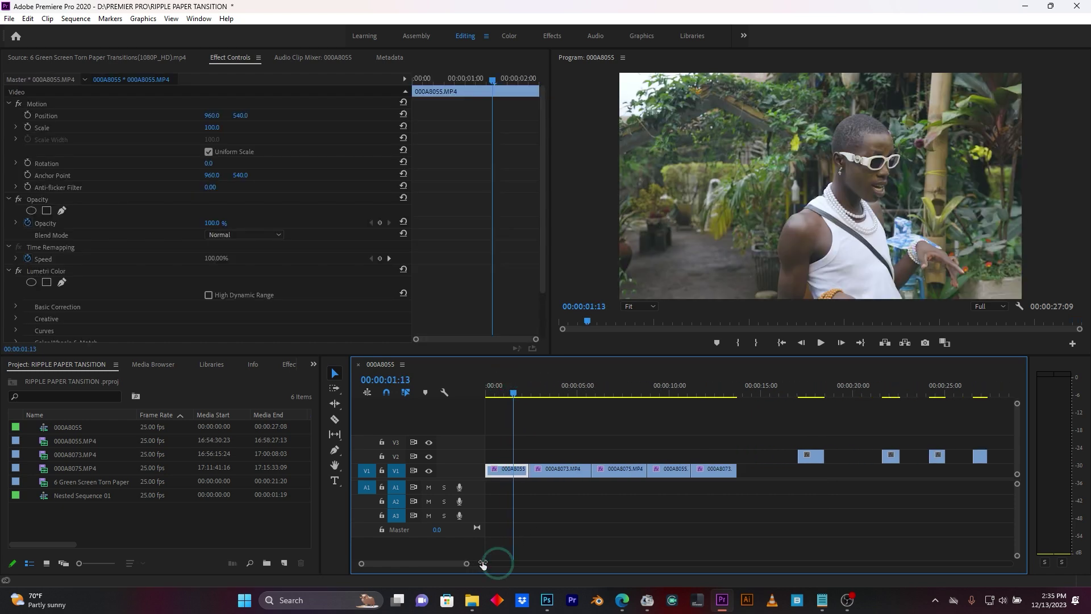
left_click_drag(323, 499, 212, 502)
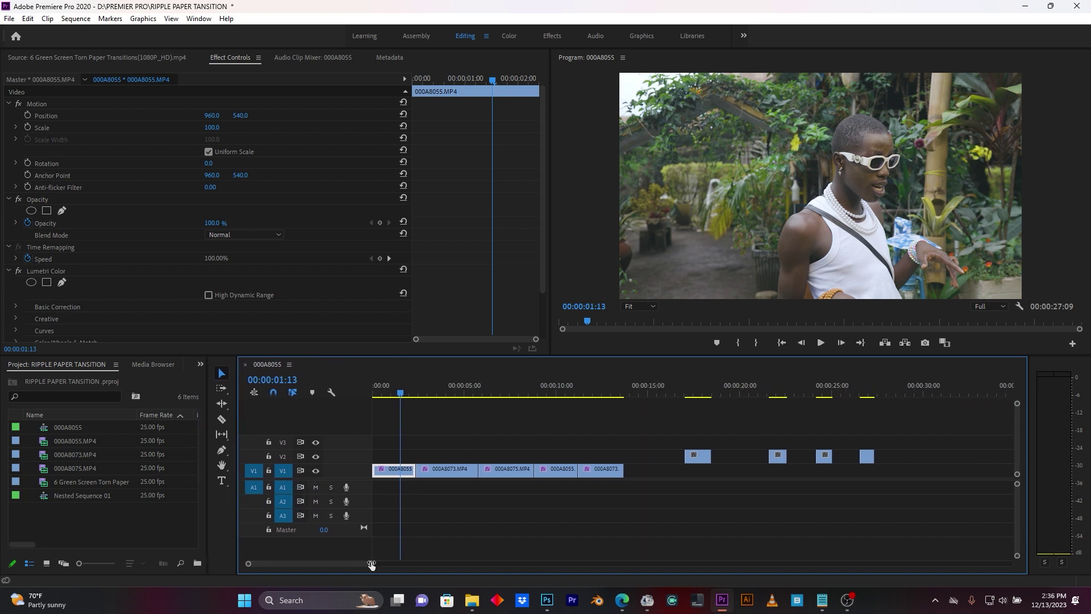
left_click_drag(371, 565, 364, 564)
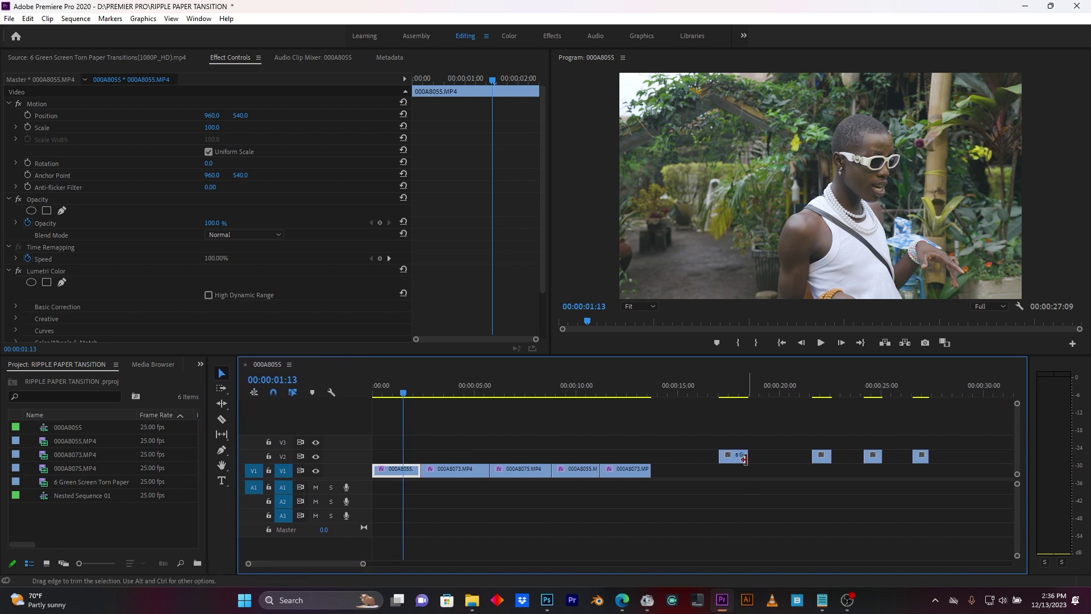
left_click_drag(733, 455, 415, 459)
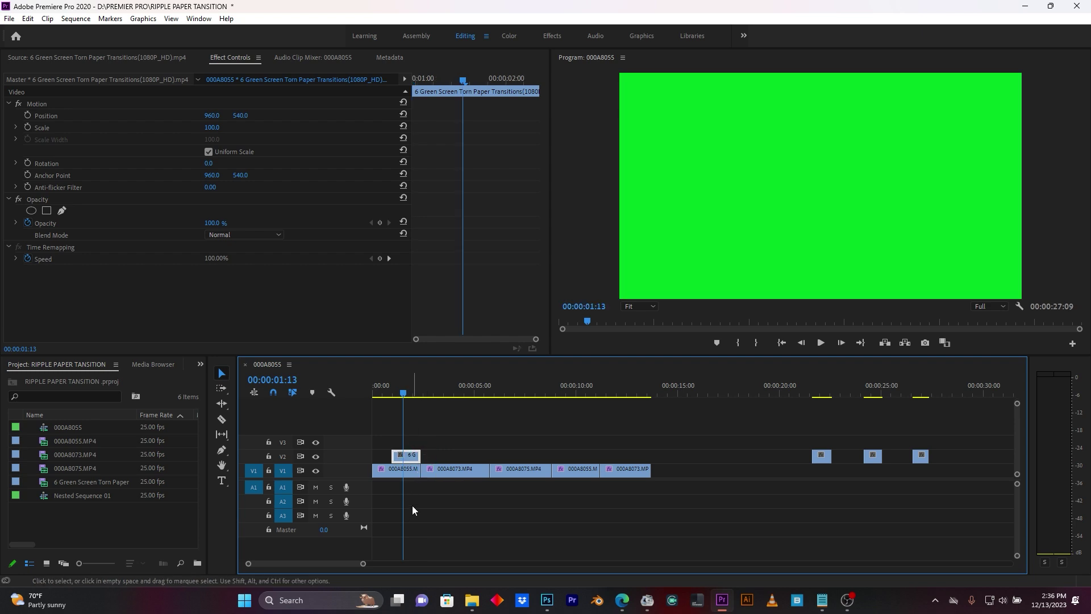
Play from the start and nudge the torn-paper clip slightly later over the first cut
left_click(375, 387)
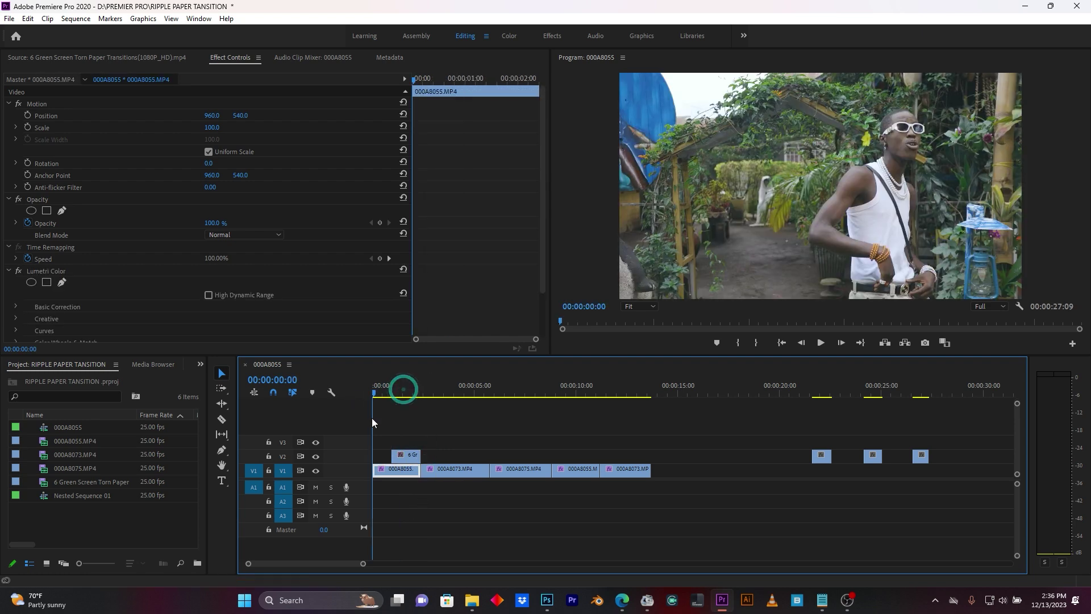
left_click_drag(363, 563, 347, 562)
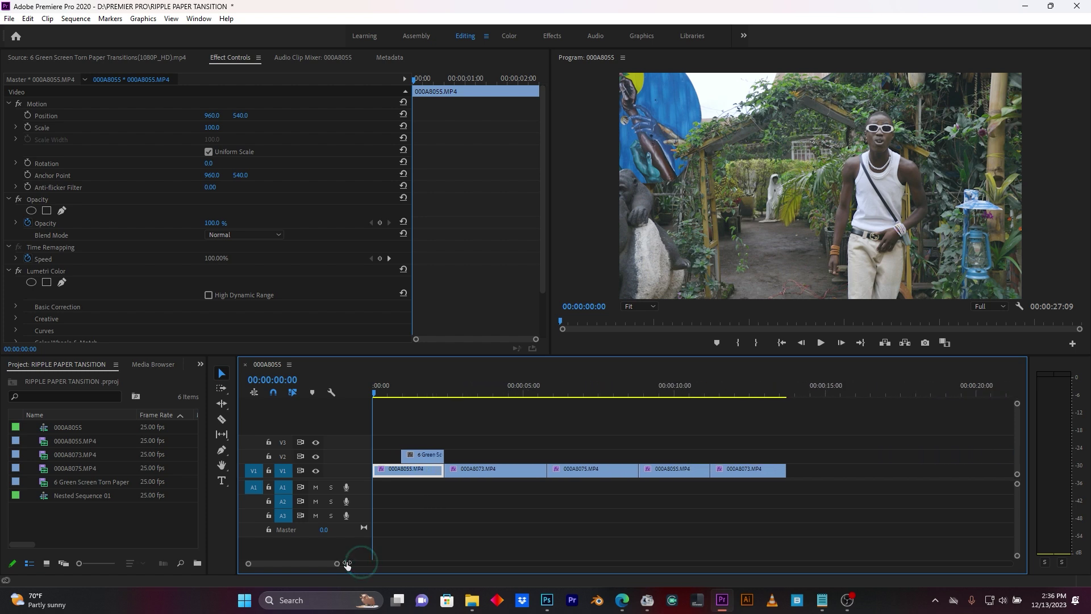
key("space")
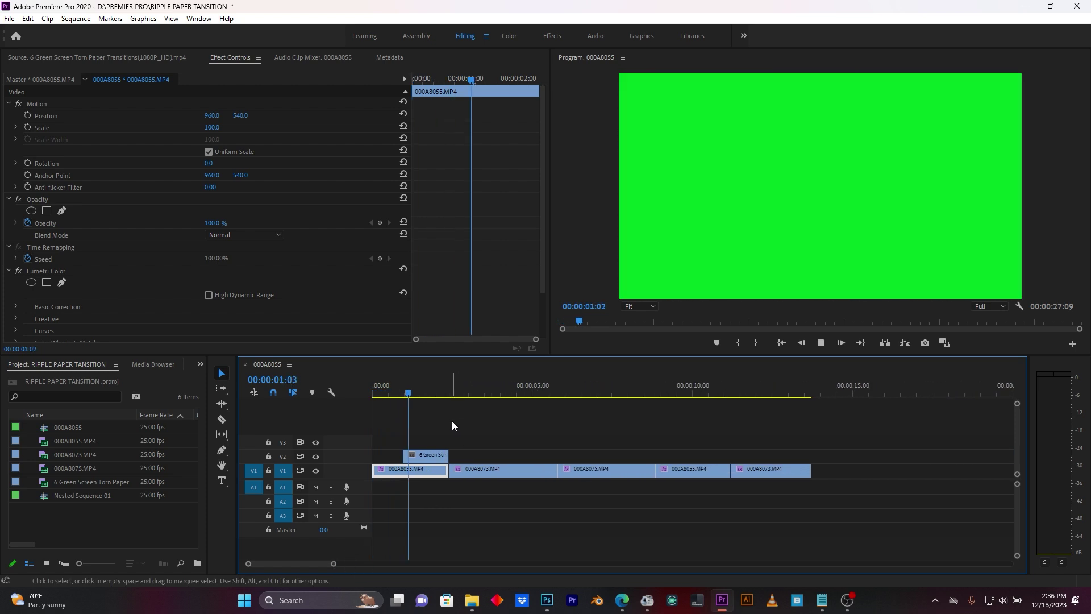
key("space")
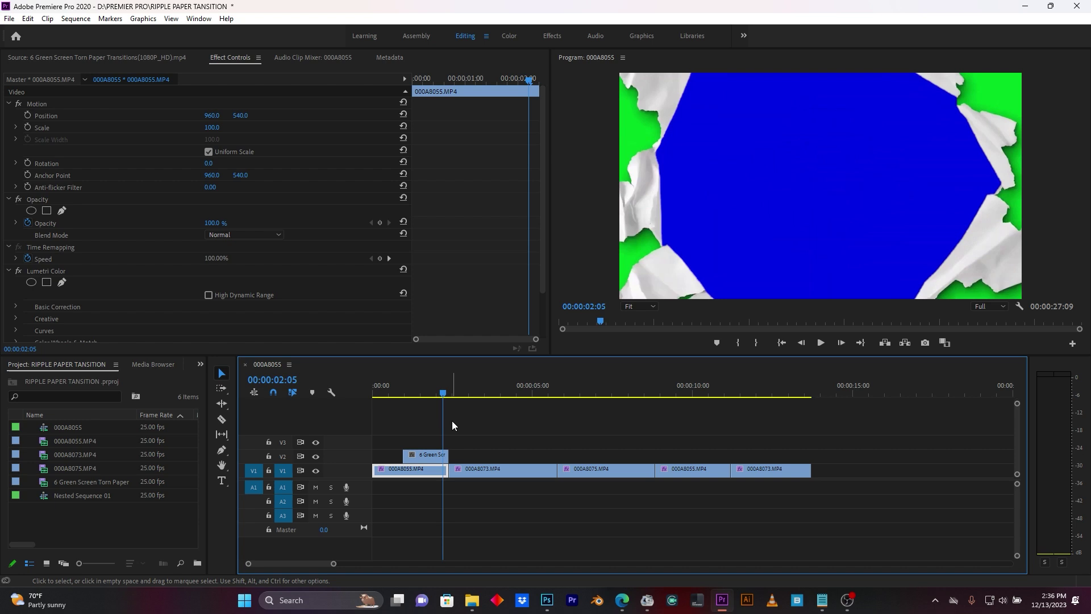
left_click(438, 454)
left_click_drag(438, 454, 442, 454)
left_click(437, 393)
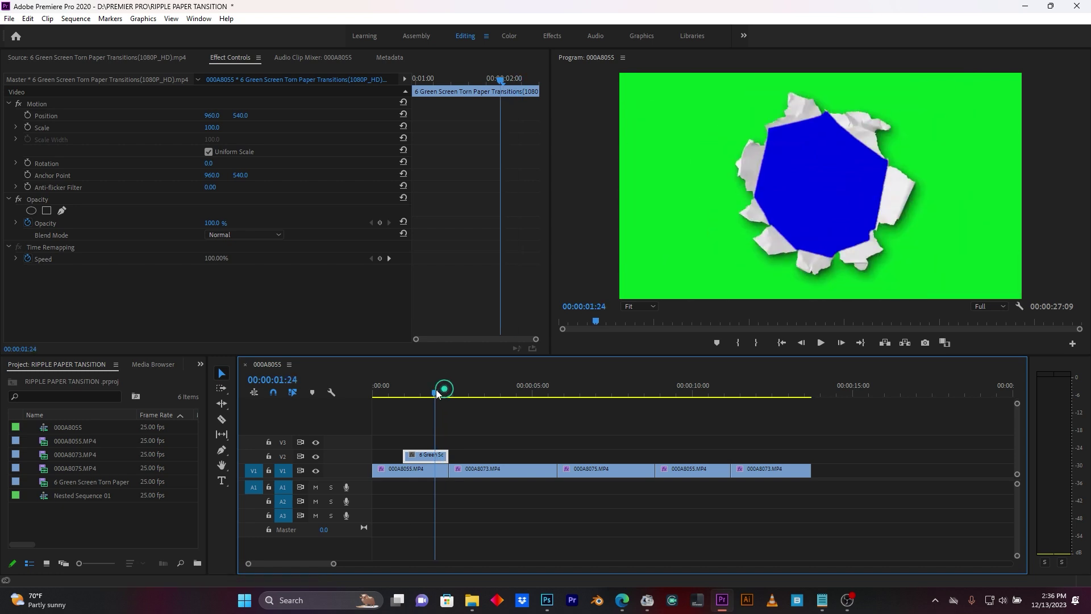
left_click_drag(437, 392, 405, 399)
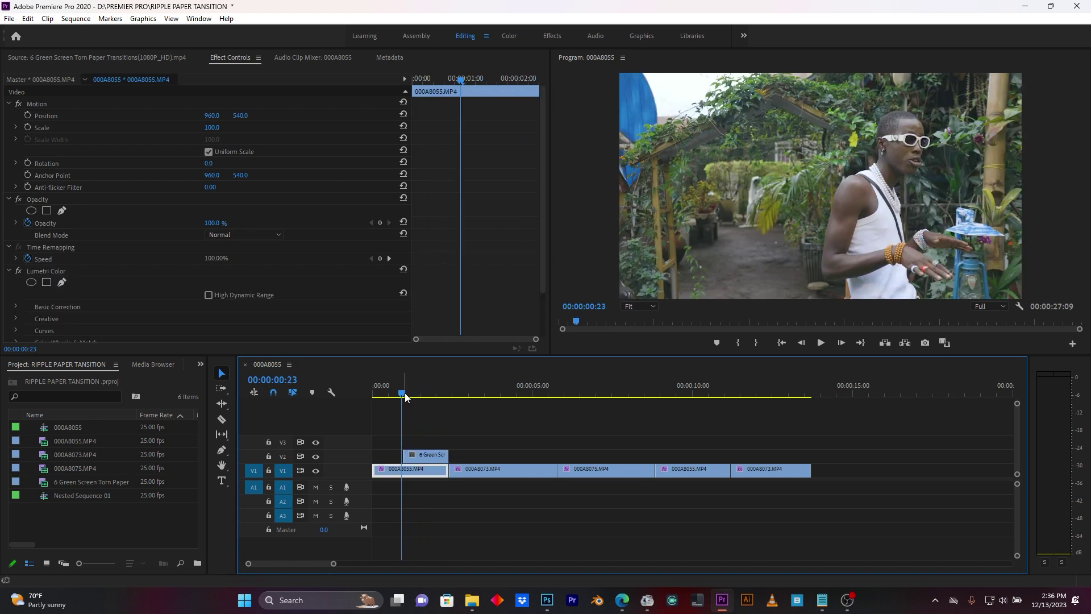
Apply Ultra Key from the Effects panel to the torn-paper clip on V2
left_click(201, 367)
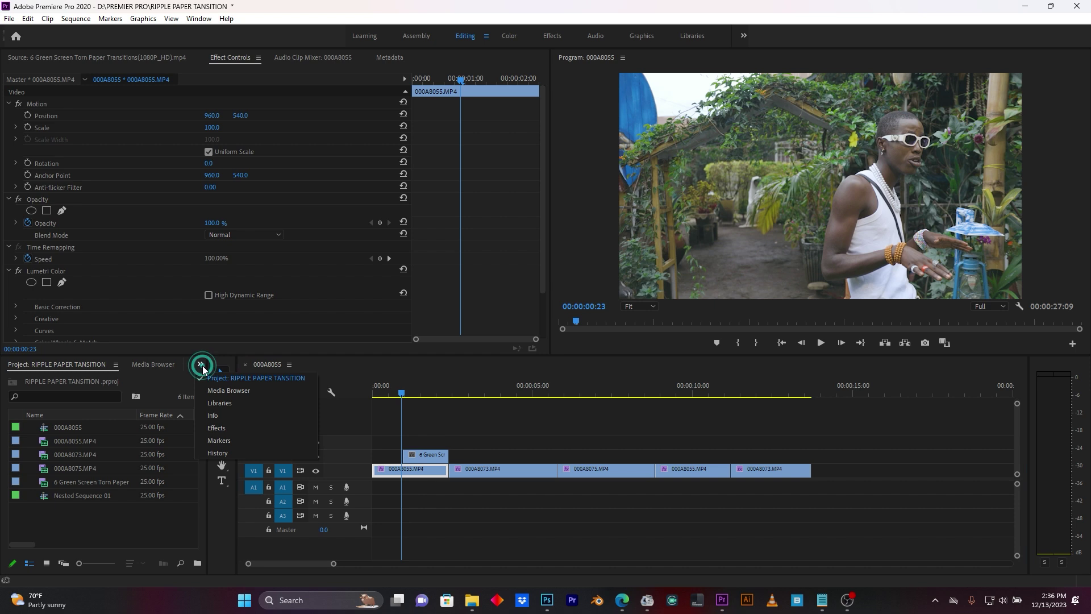
left_click(223, 429)
left_click(74, 380)
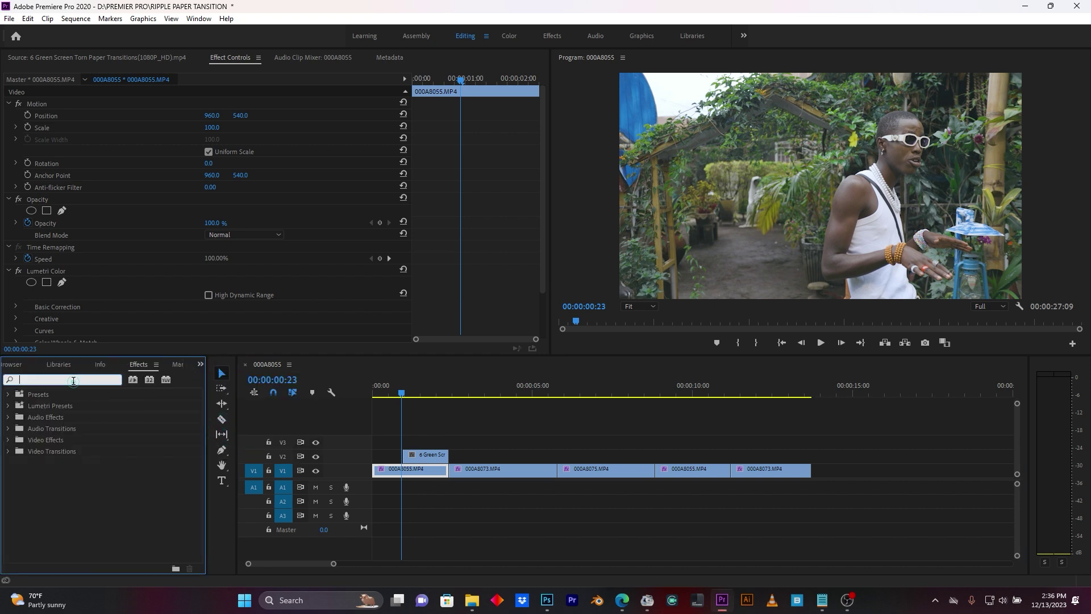
type("ULTR")
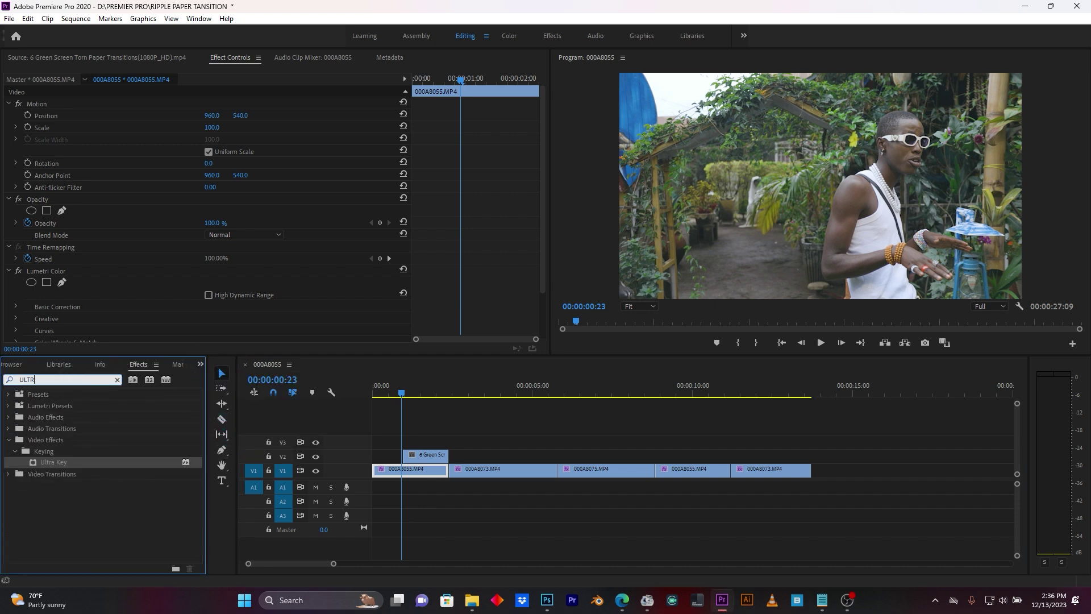
left_click(68, 461)
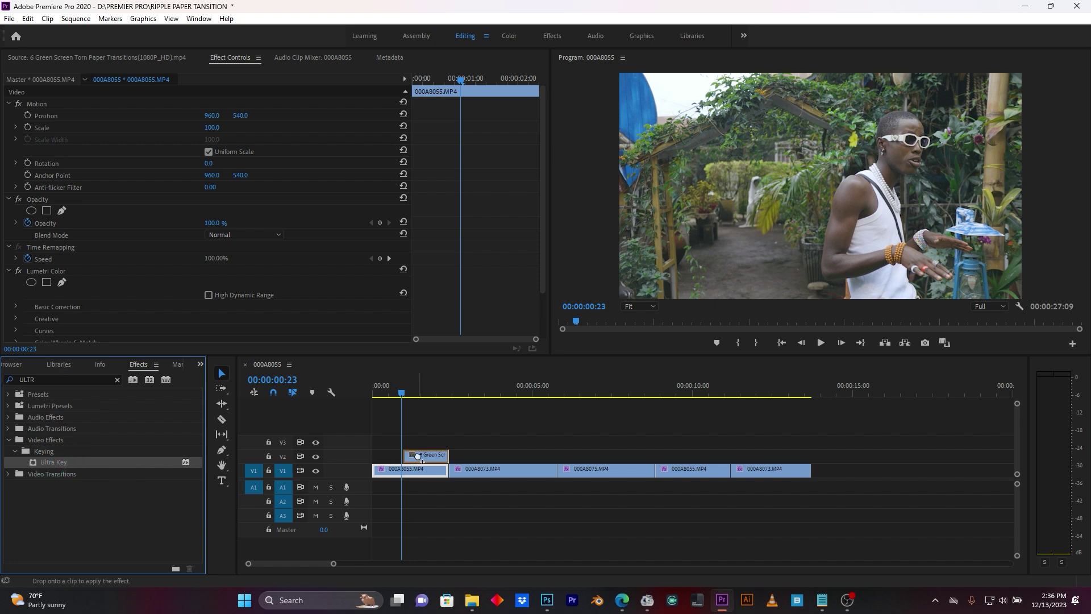
left_click_drag(419, 458, 420, 458)
left_click_drag(400, 390, 412, 393)
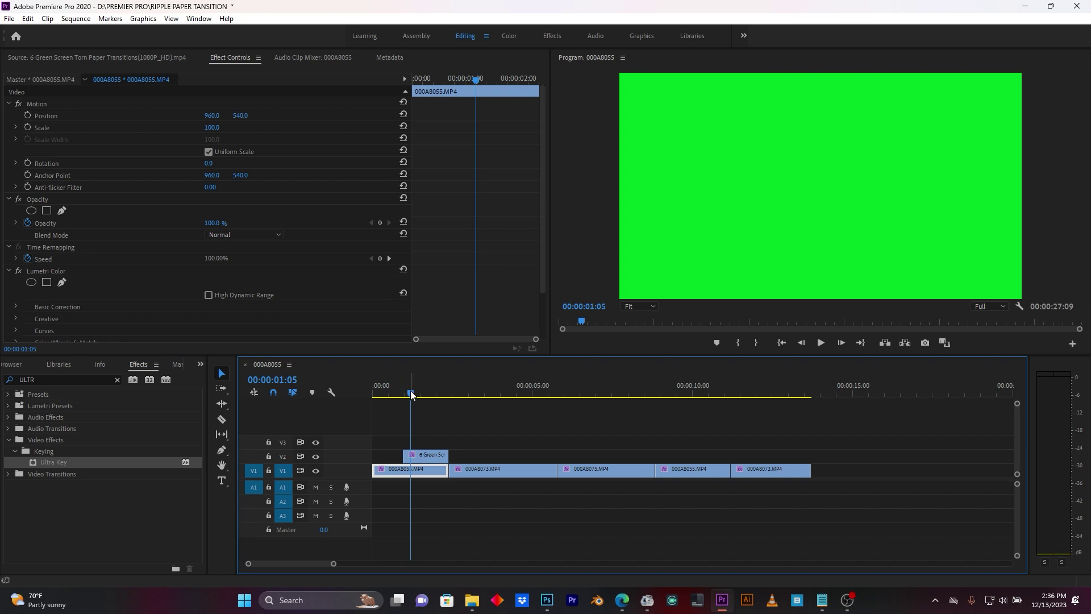
scroll(308, 270, "down", 3)
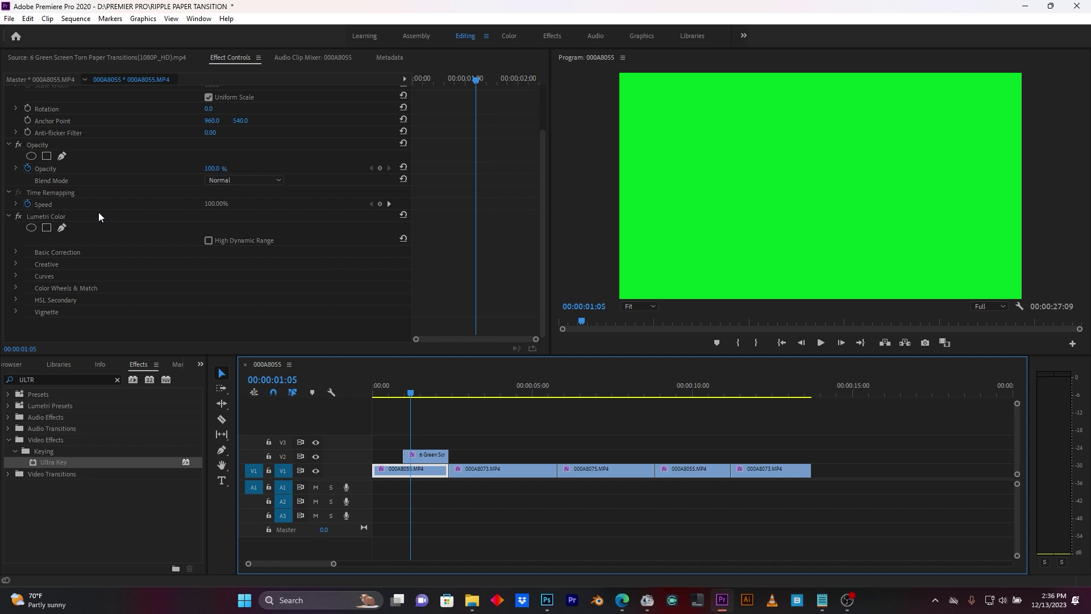
Sample the green background as the clip's Ultra Key key colour
left_click(426, 455)
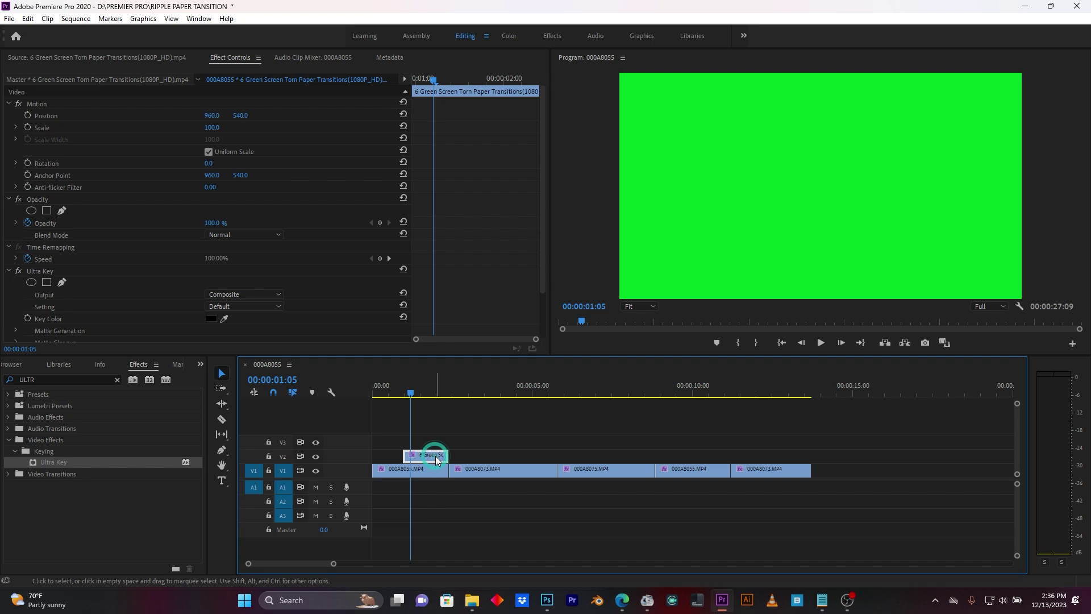
scroll(316, 260, "down", 3)
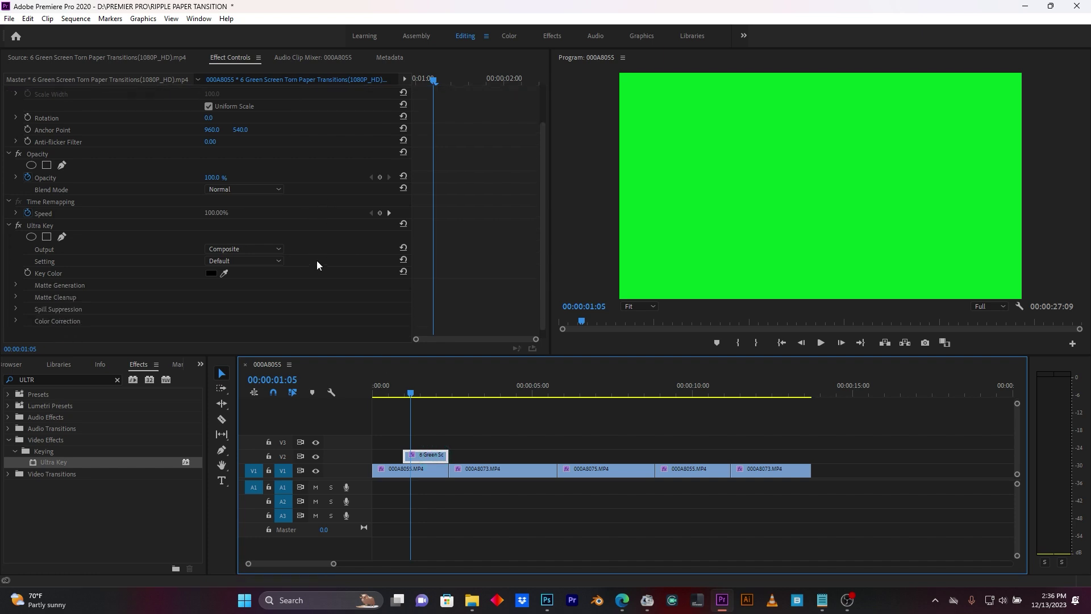
left_click(42, 215)
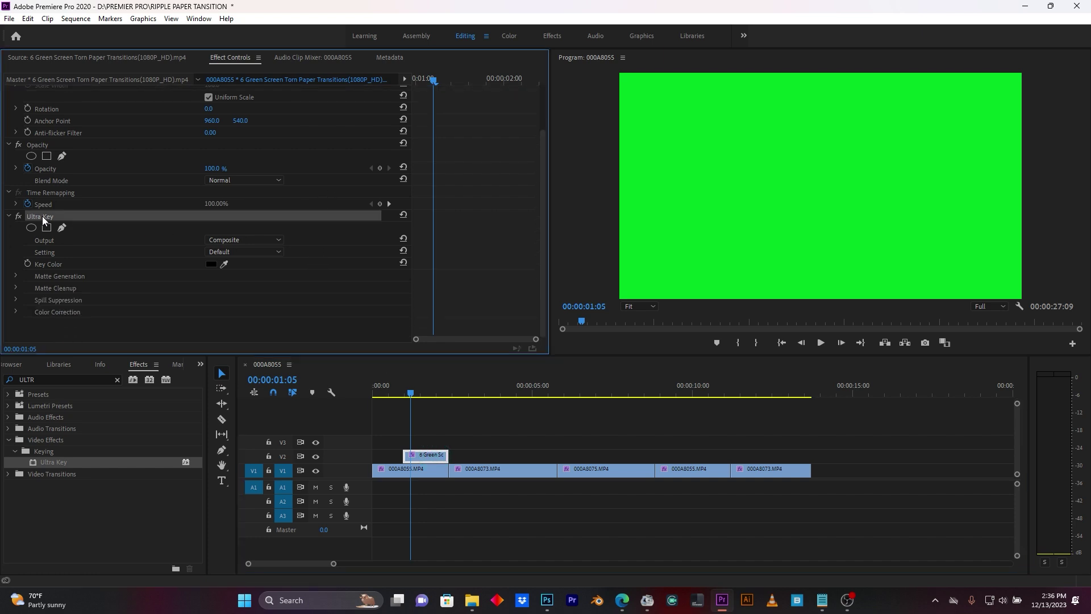
left_click(227, 264)
left_click(698, 233)
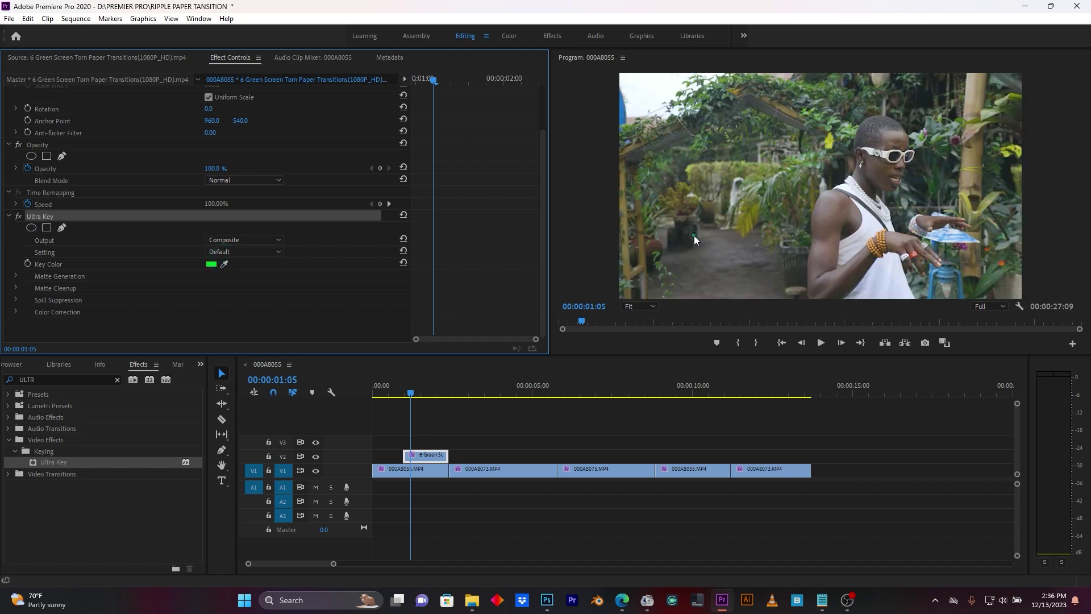
left_click(390, 391)
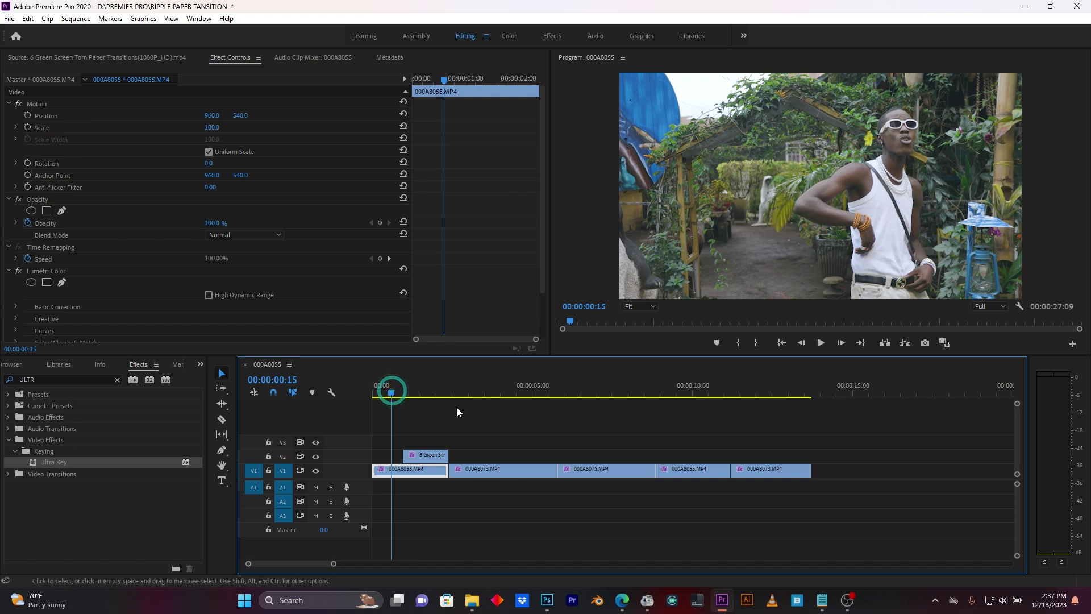
key("space")
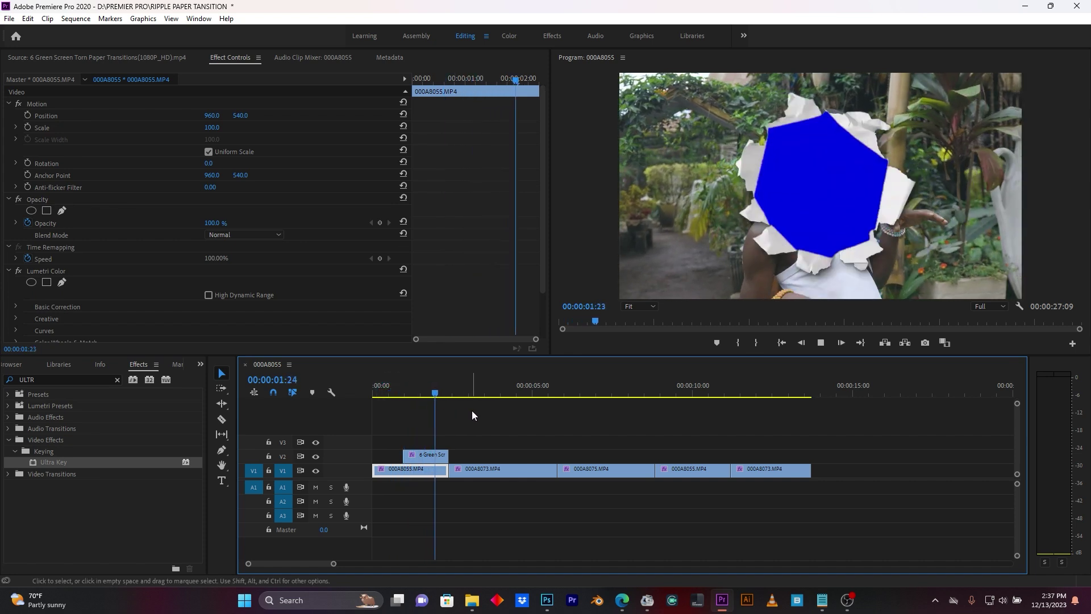
mouse_move(424, 387)
left_mouse_down()
mouse_move(414, 391)
mouse_move(424, 391)
left_mouse_up()
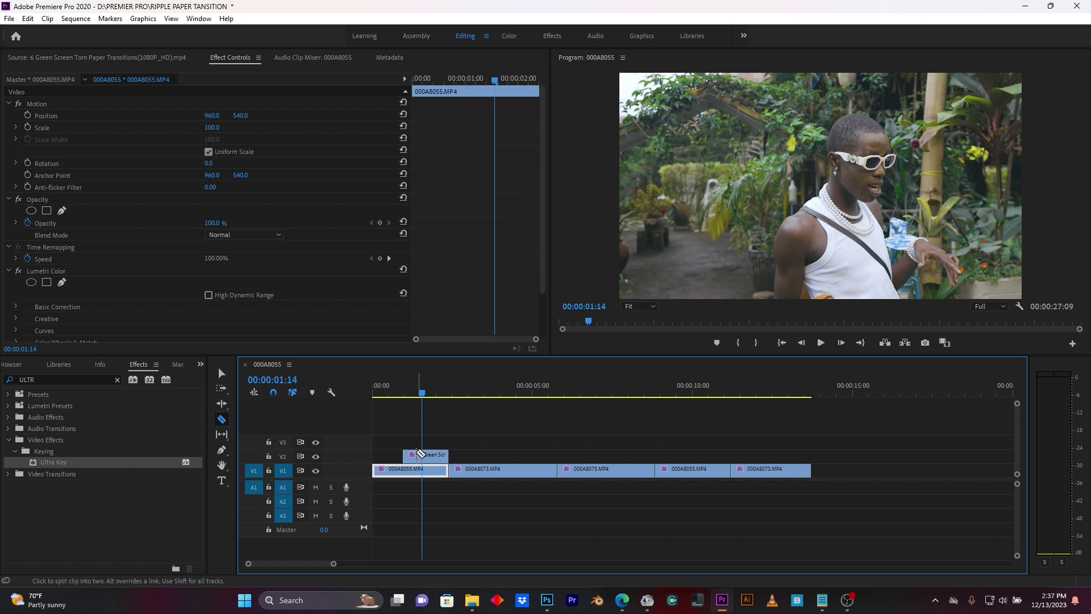
Cut 000A8055 at the overlay start, nest both as Nested Sequence 02, and move it to V2
left_click(406, 469)
key("v")
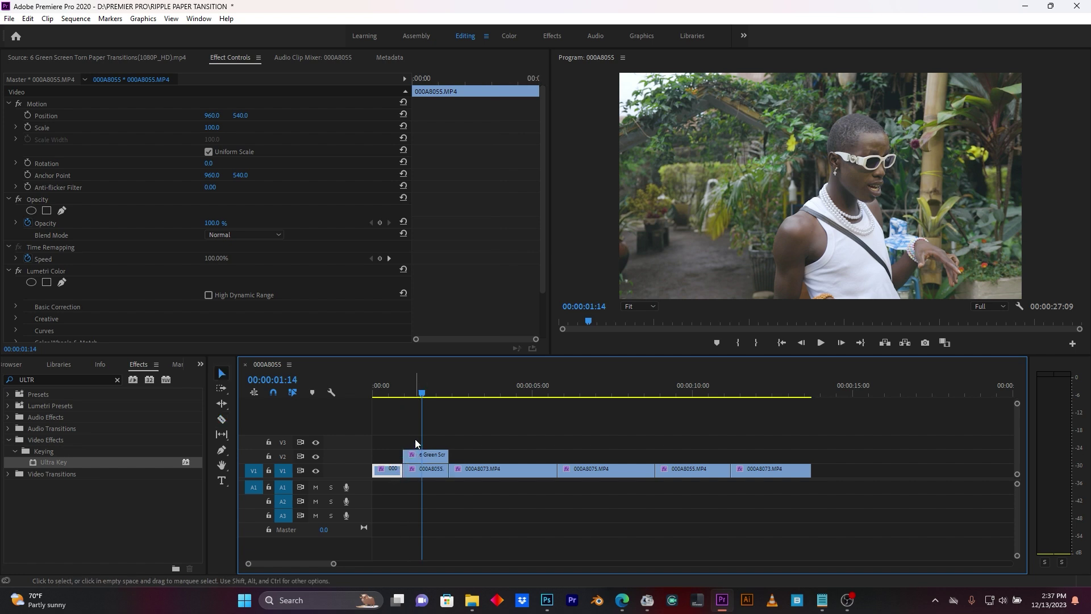
left_click_drag(415, 437, 429, 482)
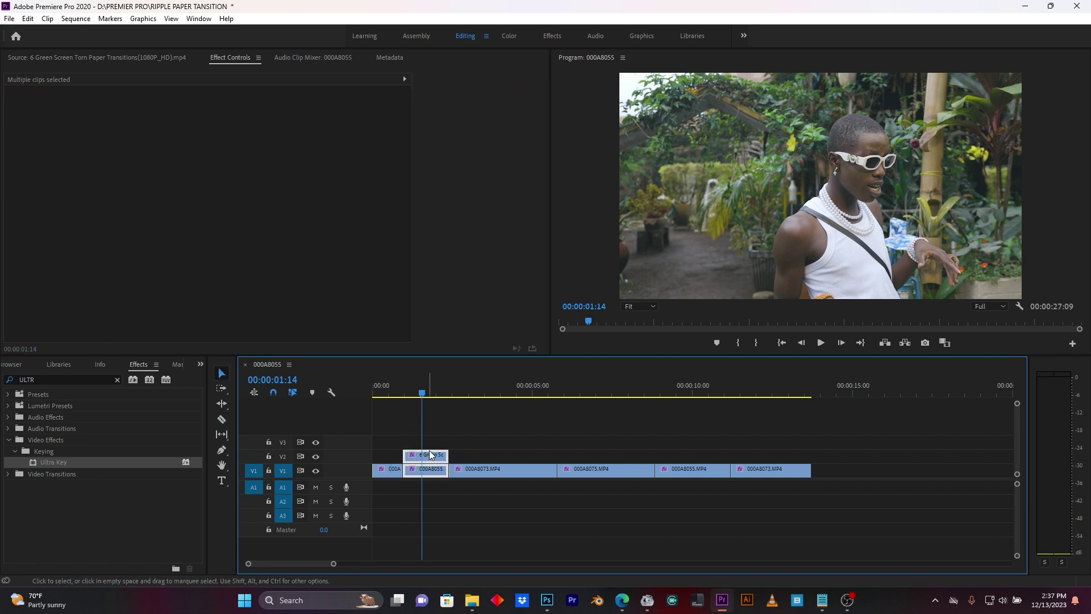
right_click(430, 461)
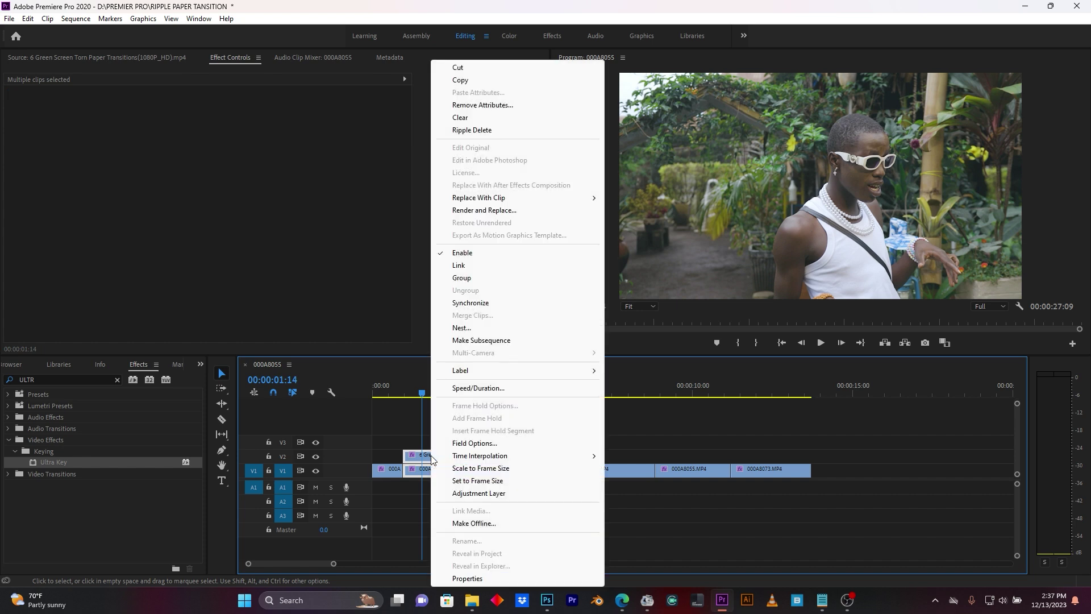
left_click(461, 328)
left_click(520, 309)
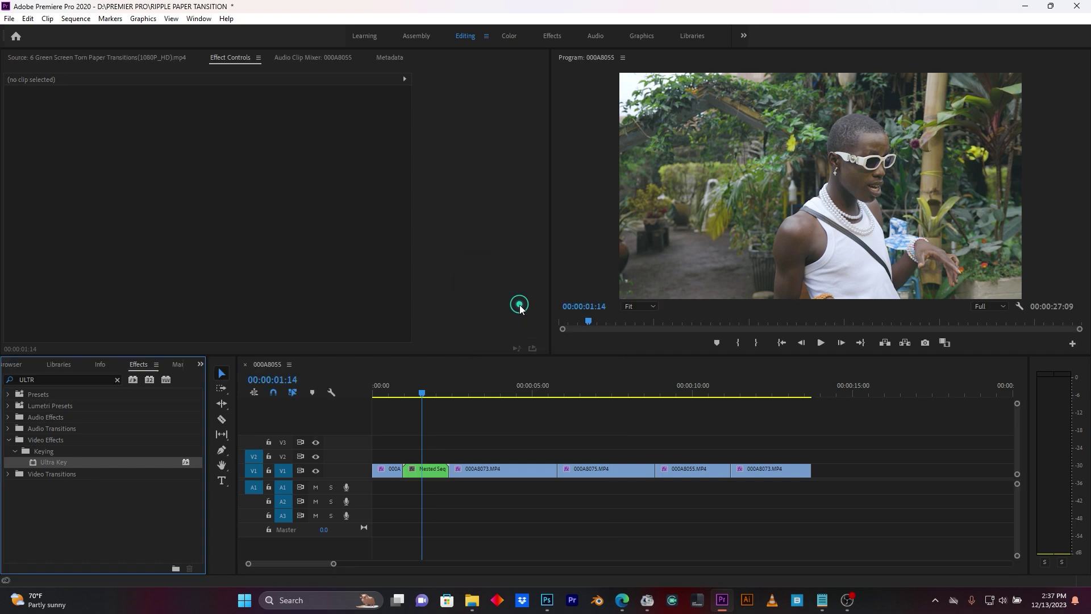
left_click(434, 470)
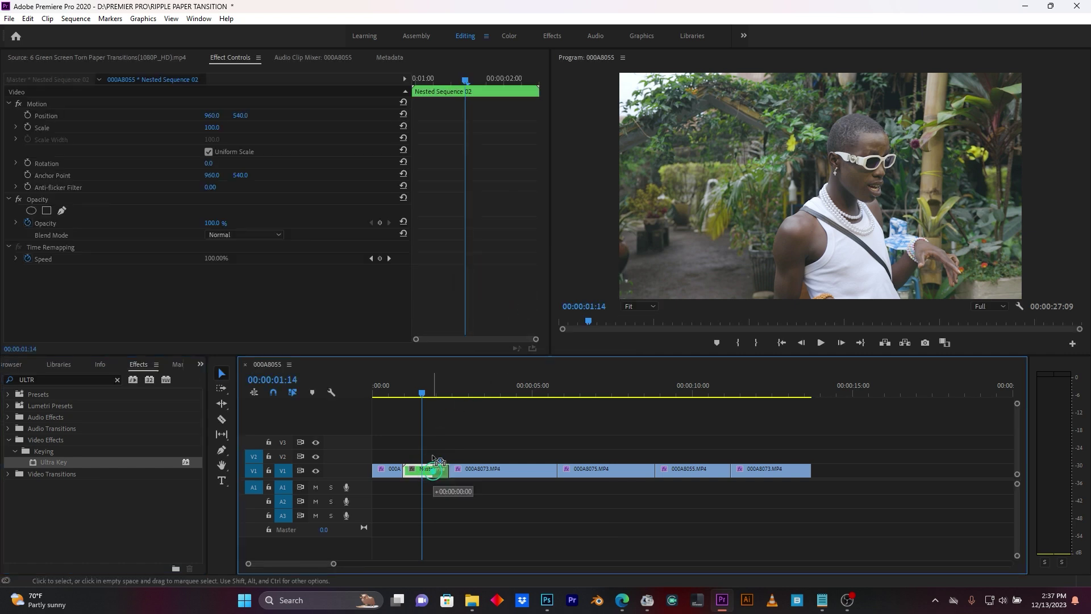
left_click_drag(434, 471, 436, 456)
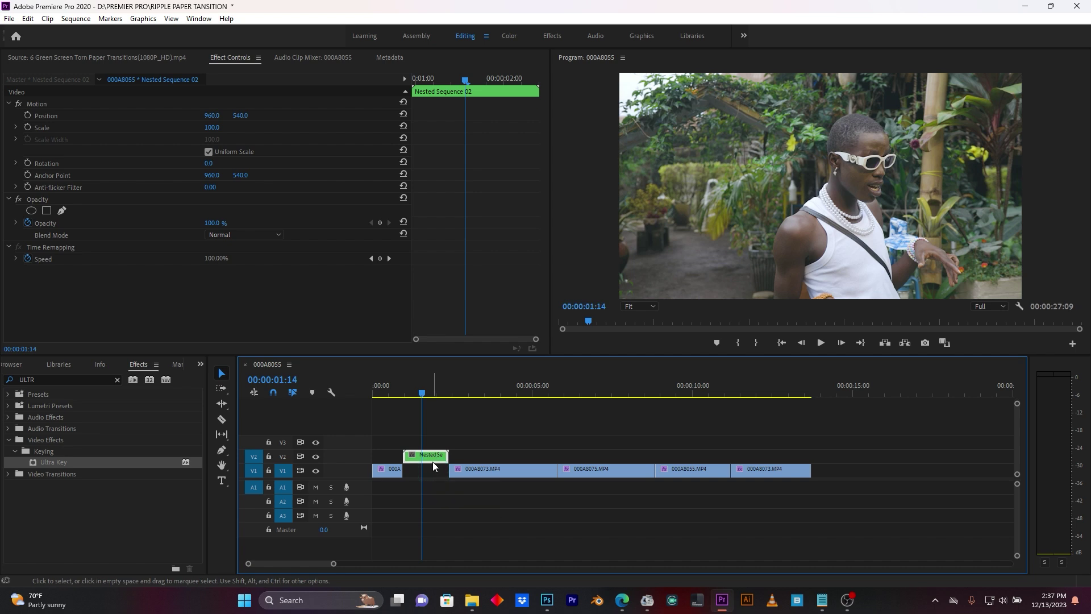
Slide 000A8073.MP4 left so it starts at the playhead beneath the overlay
key("Right")
key("Right")
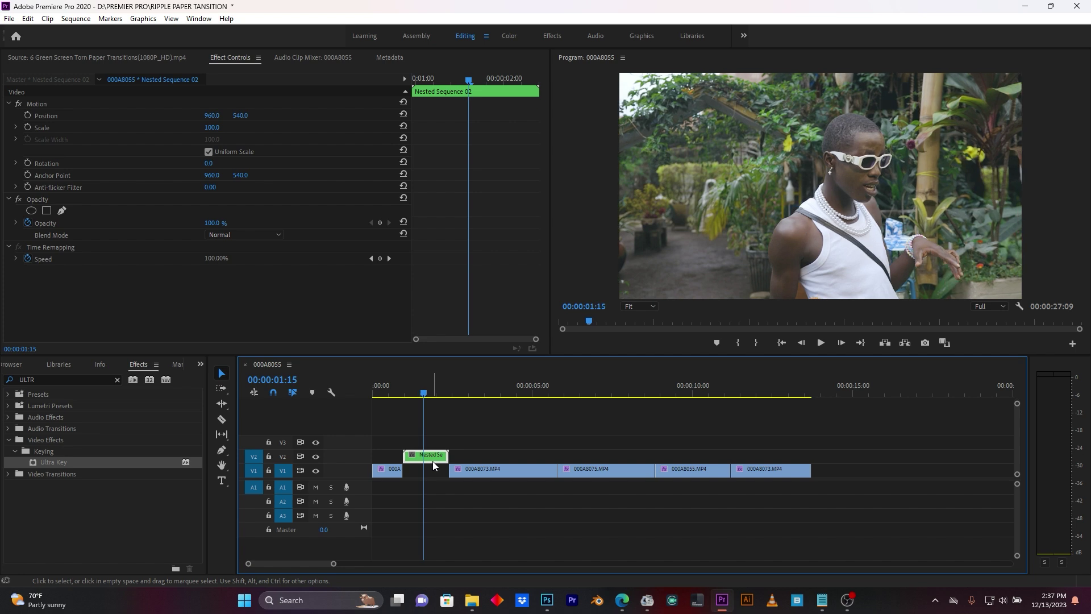
key("Right")
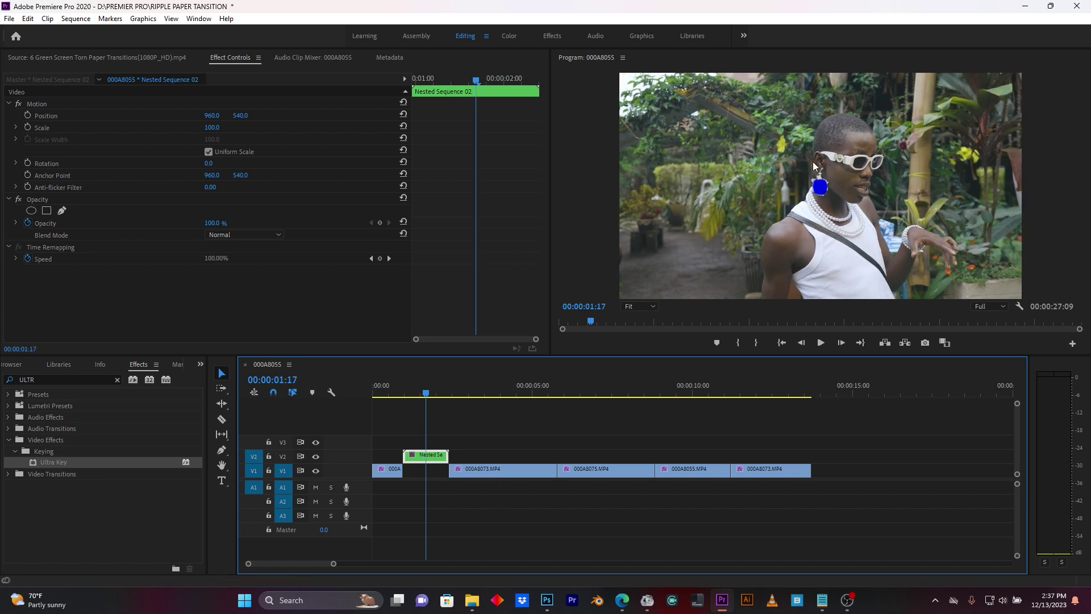
key("Left")
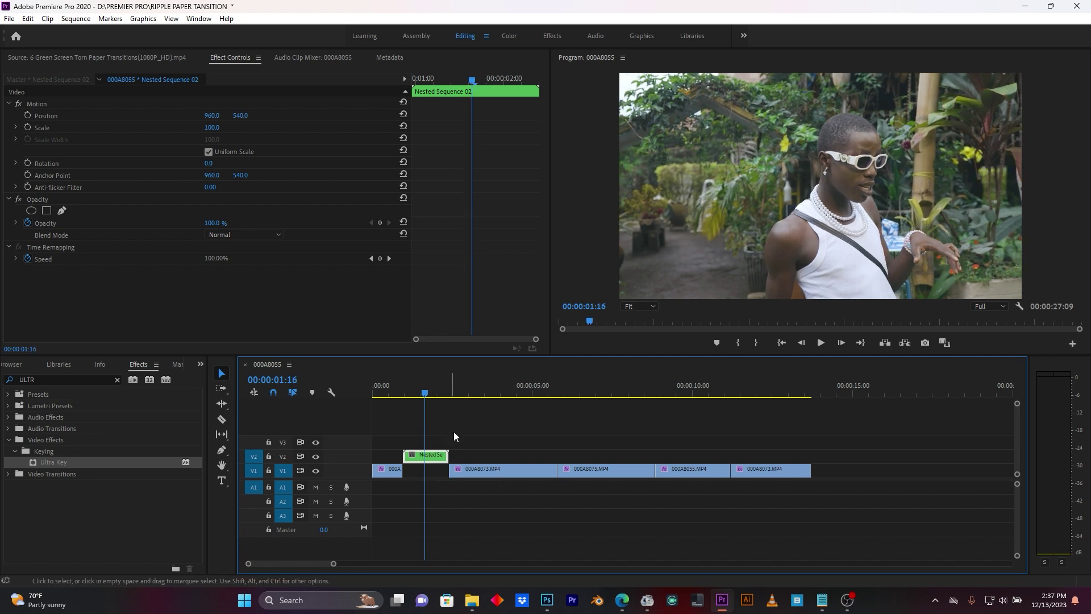
left_click_drag(493, 471, 484, 472)
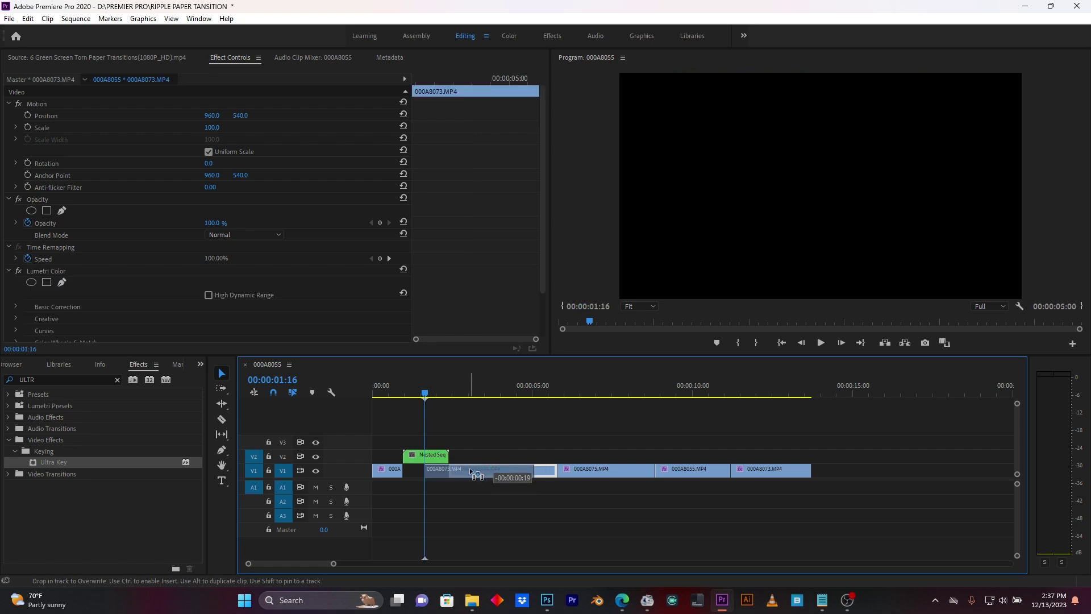
left_click_drag(477, 474, 470, 470)
Apply Ultra Key to Nested Sequence 02 and sample its blue torn area as key colour
left_click(440, 456)
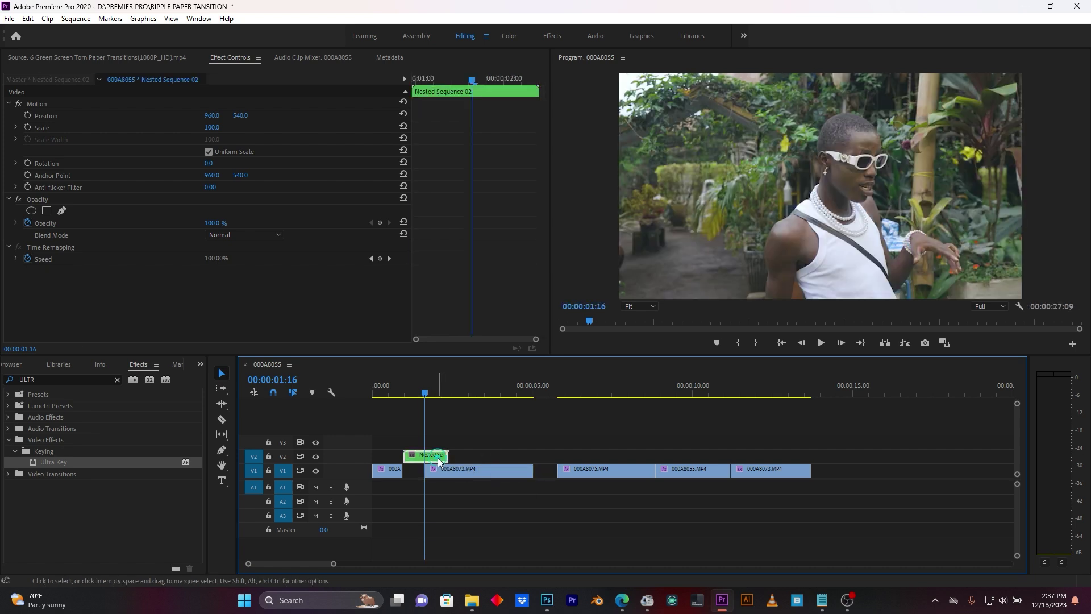
left_click_drag(424, 393, 434, 392)
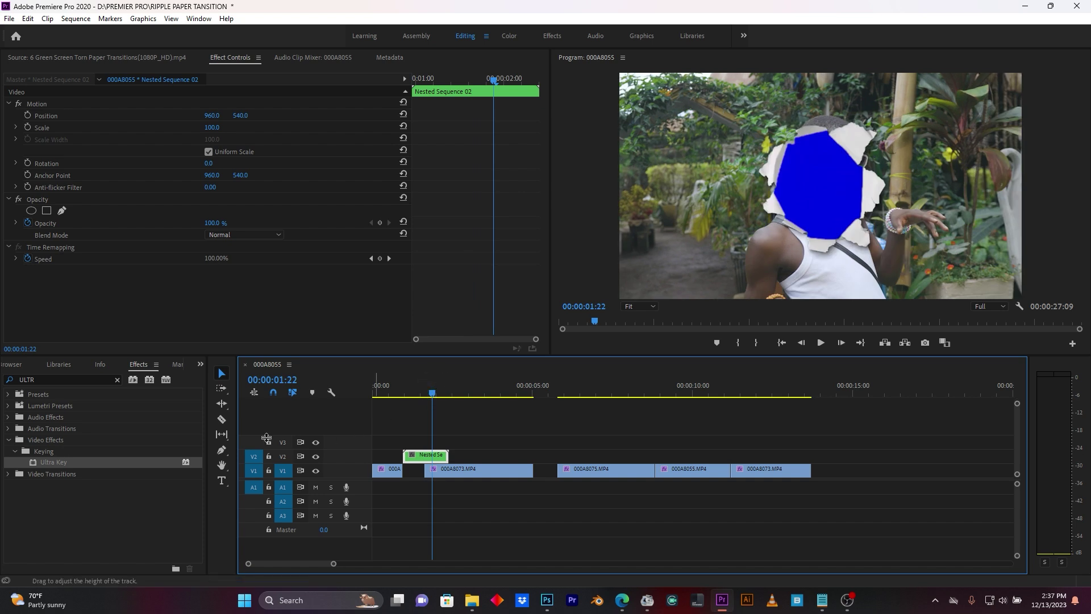
left_click_drag(36, 465, 437, 459)
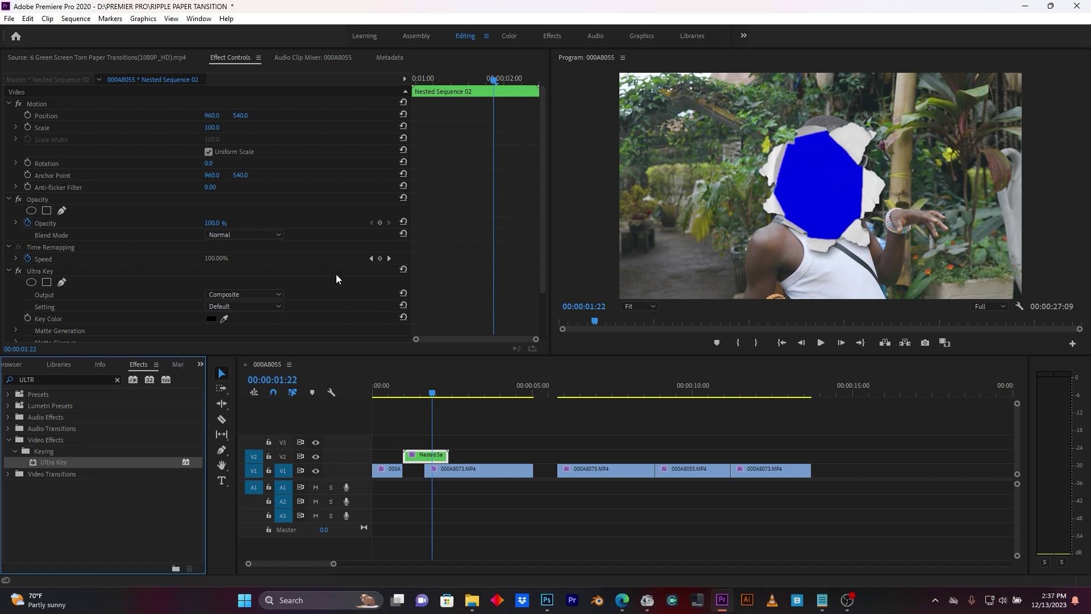
scroll(337, 274, "down", 3)
left_click(225, 264)
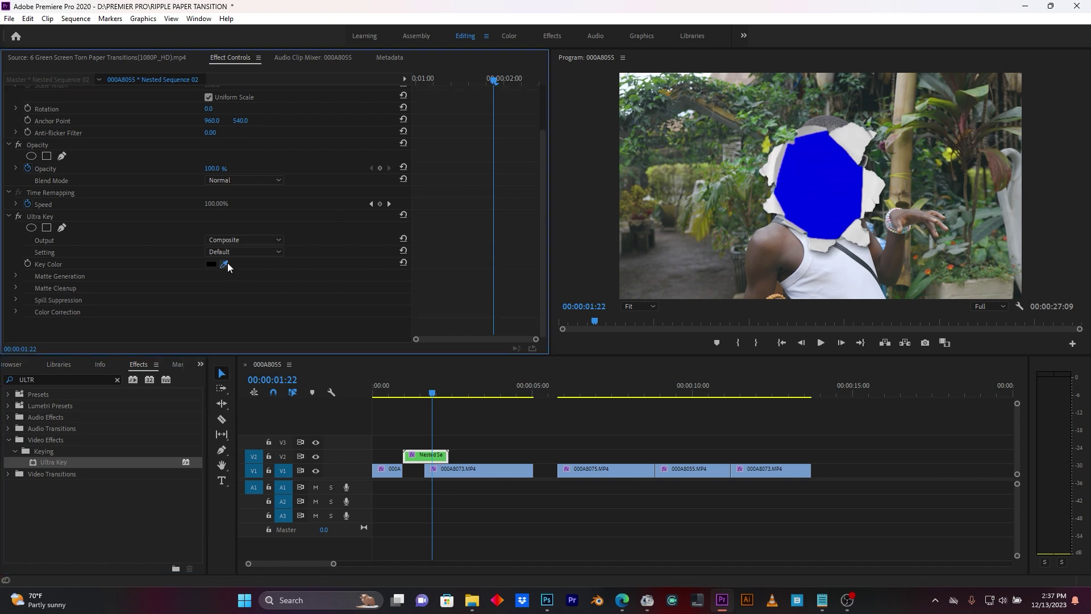
left_click(814, 179)
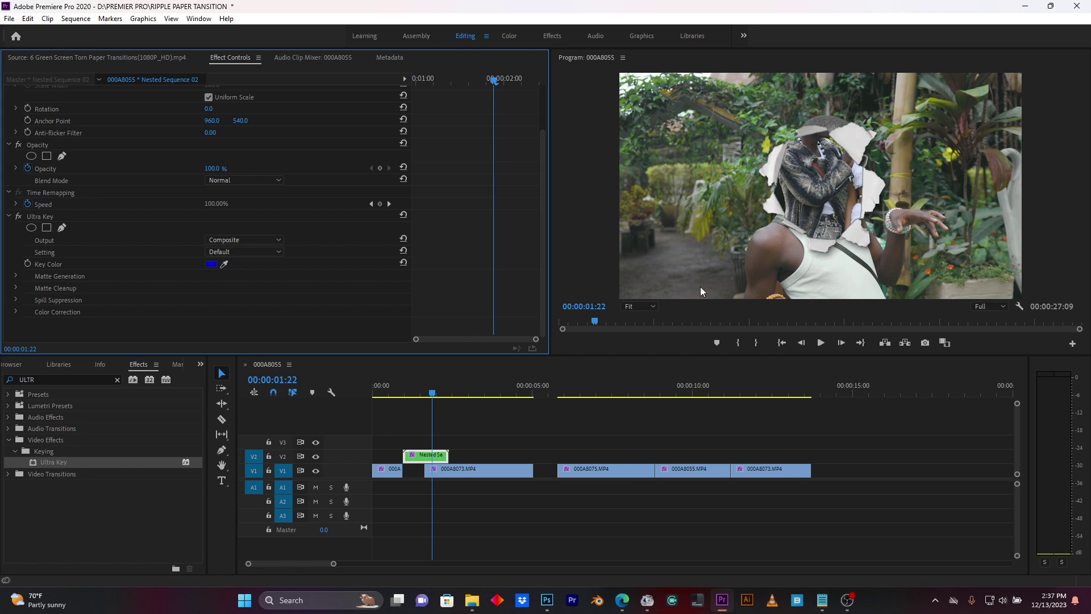
left_click(396, 390)
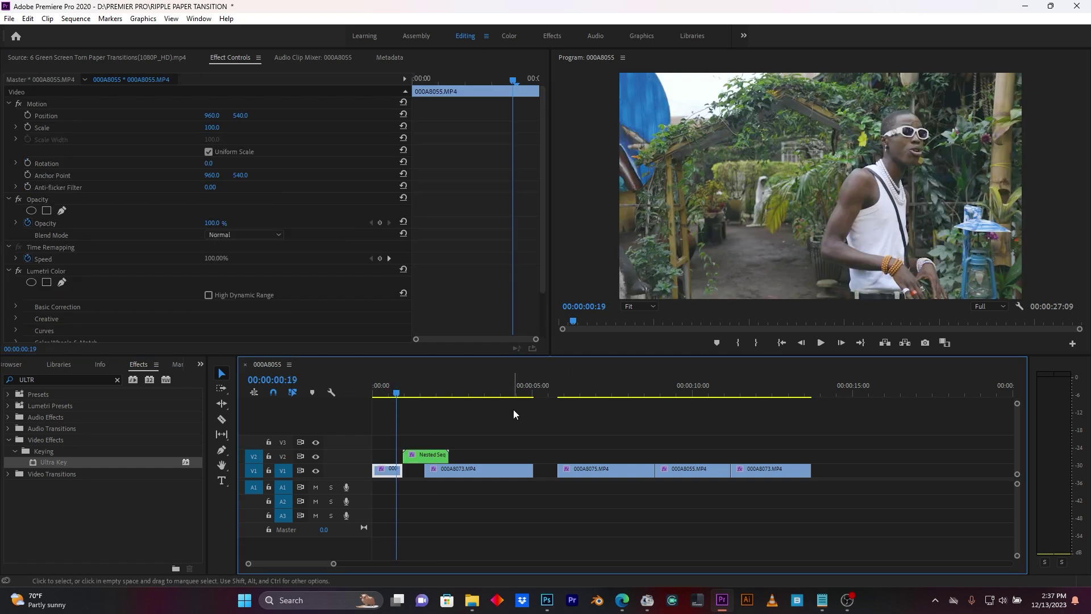
Preview the first transition, then slide 000A8075.MP4 left against the end of 000A8073.MP4
key("space")
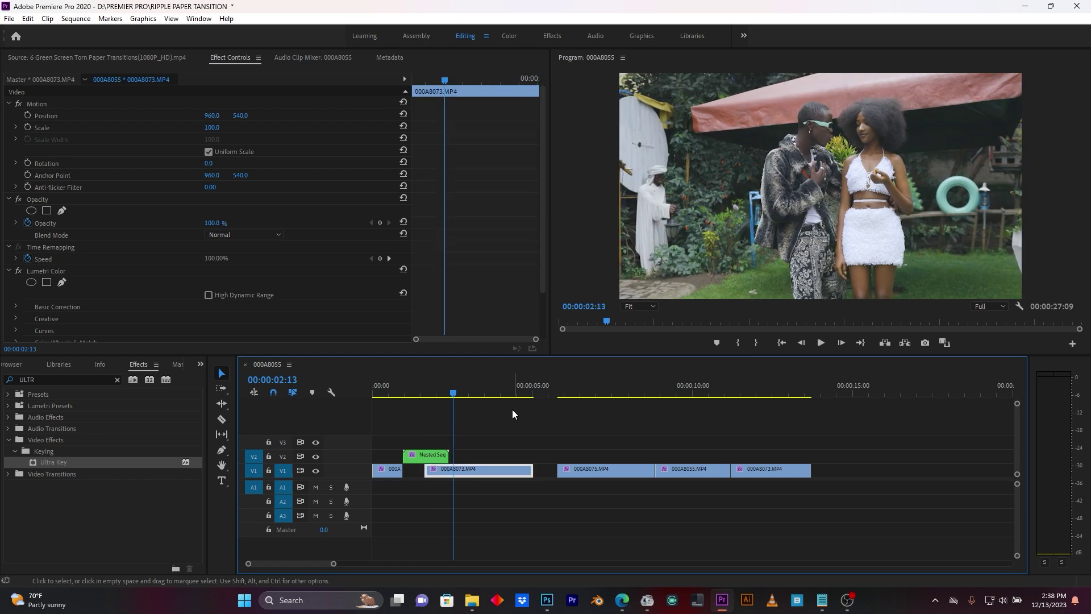
left_click(387, 387)
key("space")
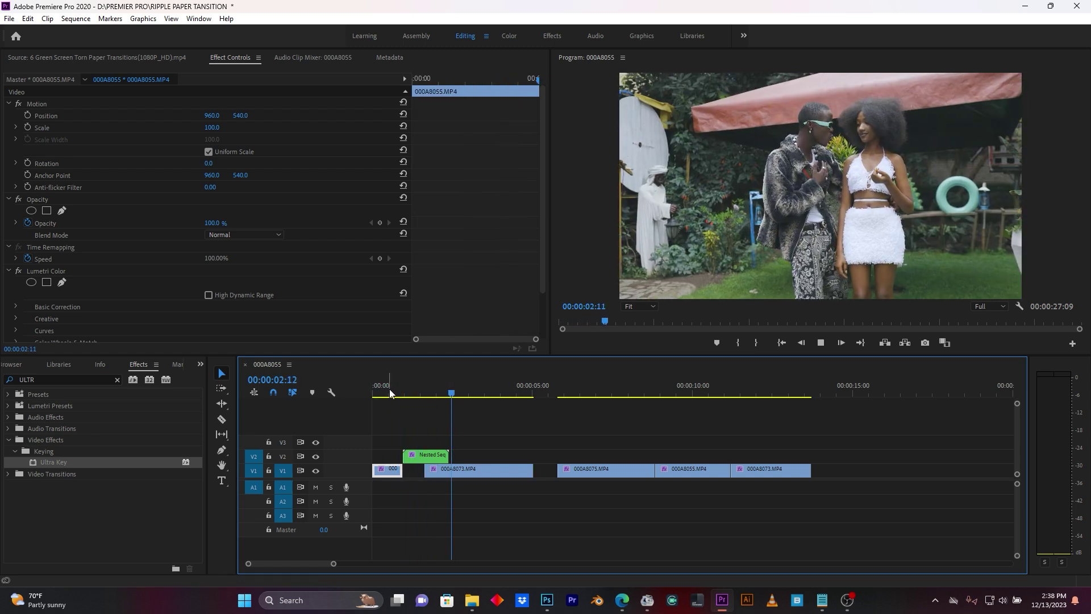
left_click(486, 470)
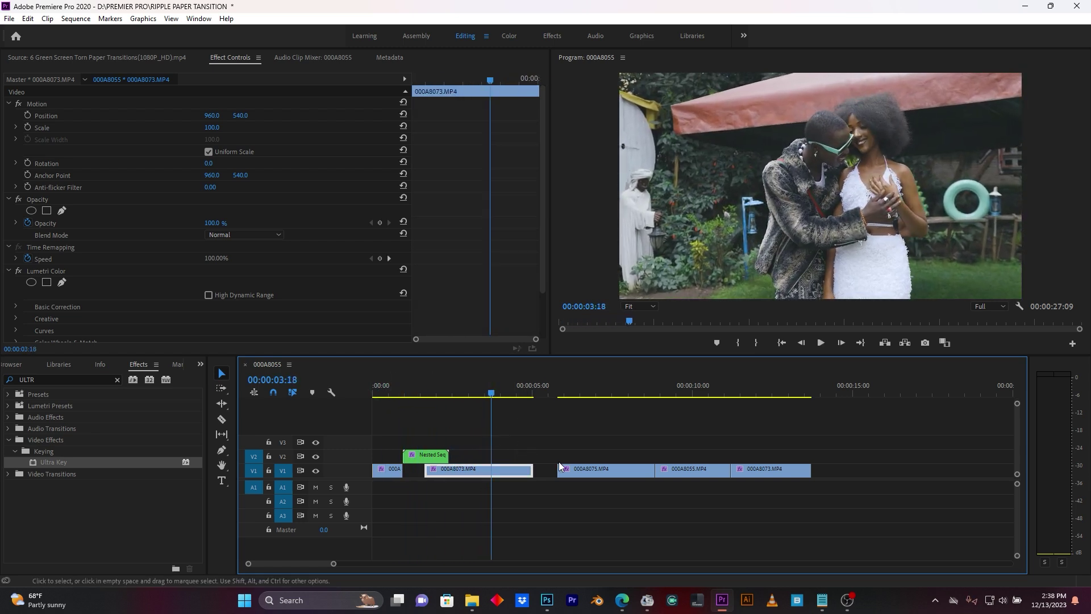
left_click(610, 470)
left_click_drag(611, 470, 586, 470)
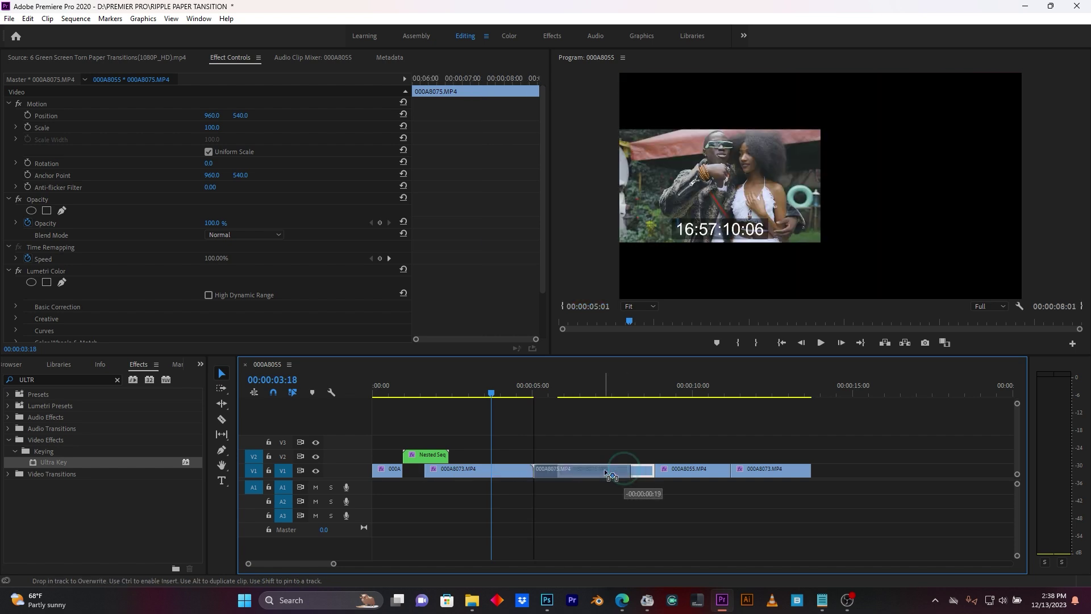
left_click_drag(333, 564, 384, 564)
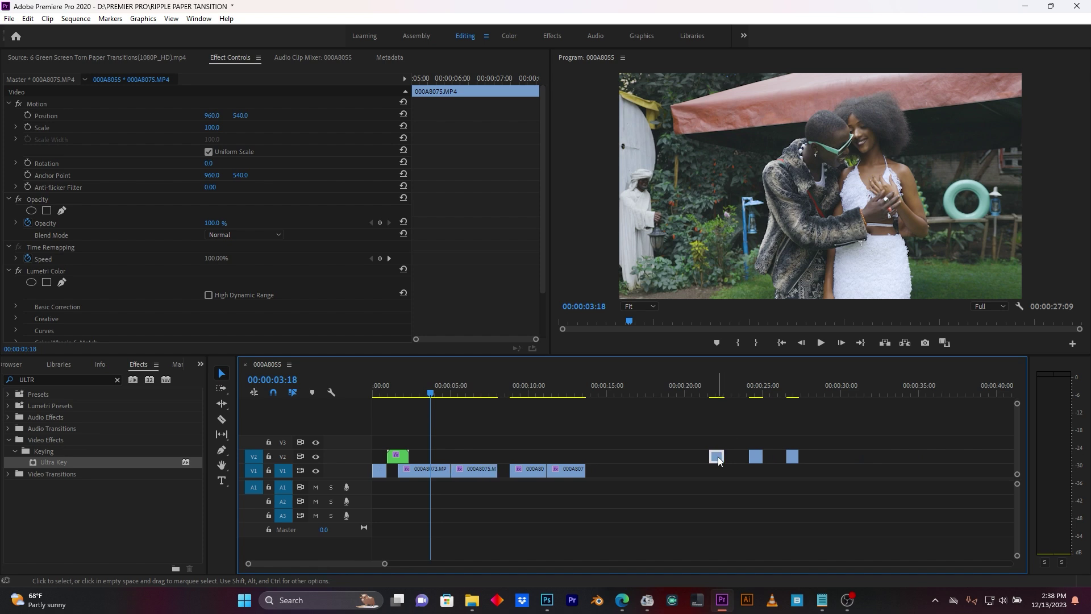
Move the far-right torn-paper clip on V2 over the 000A8073/000A8075 edit point
left_click_drag(718, 456, 442, 457)
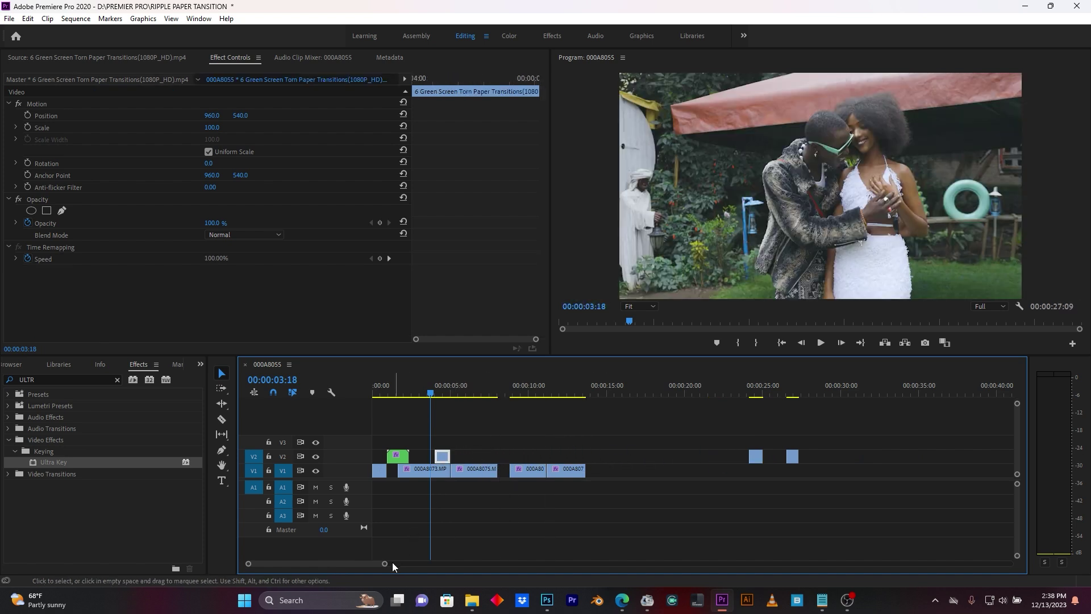
left_click_drag(384, 563, 357, 567)
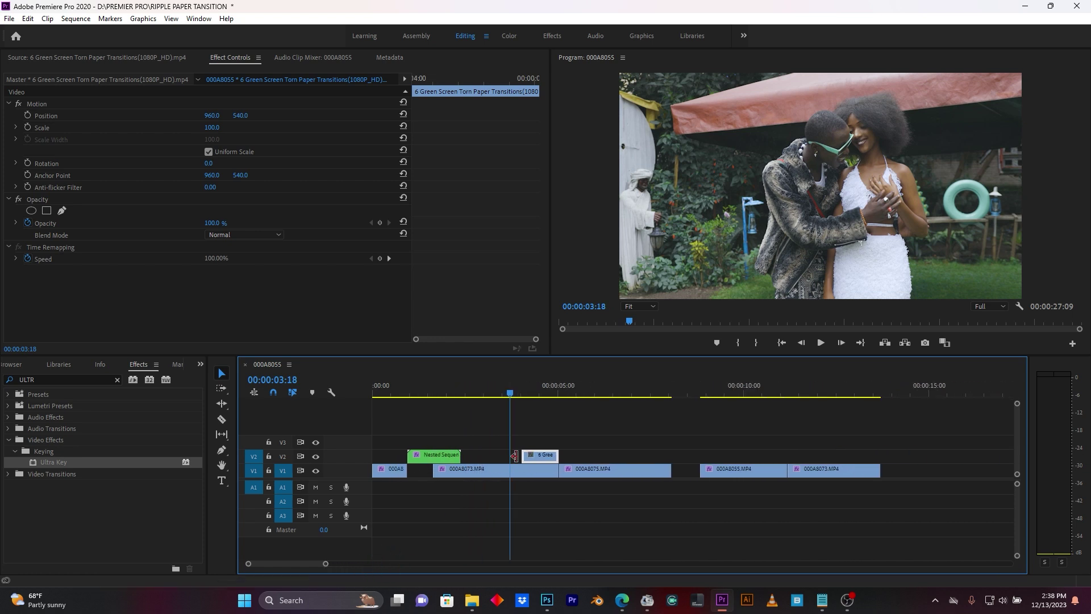
left_click(528, 469)
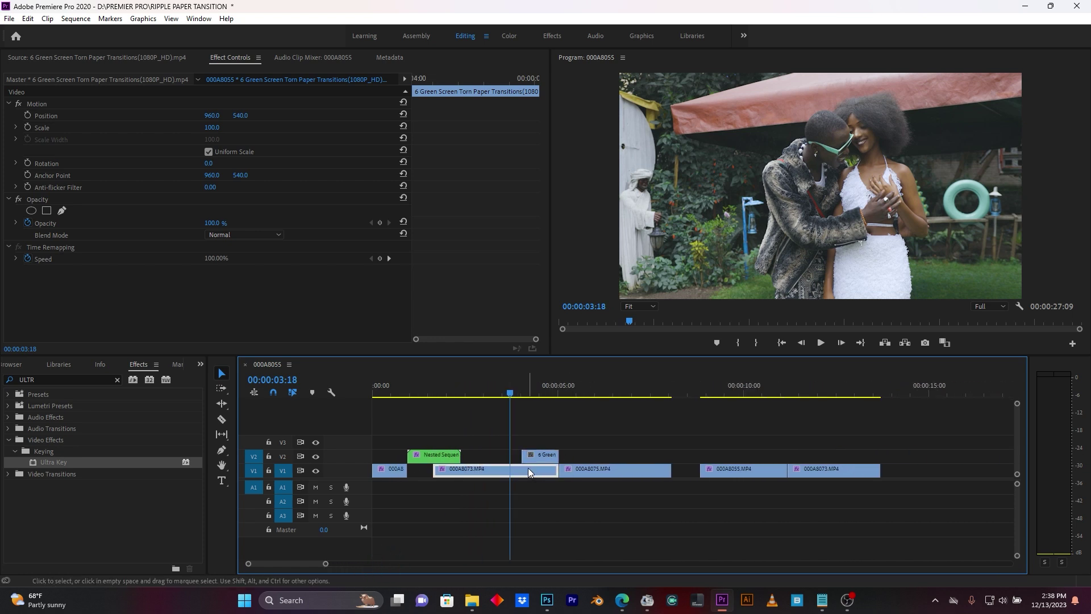
left_click(577, 470)
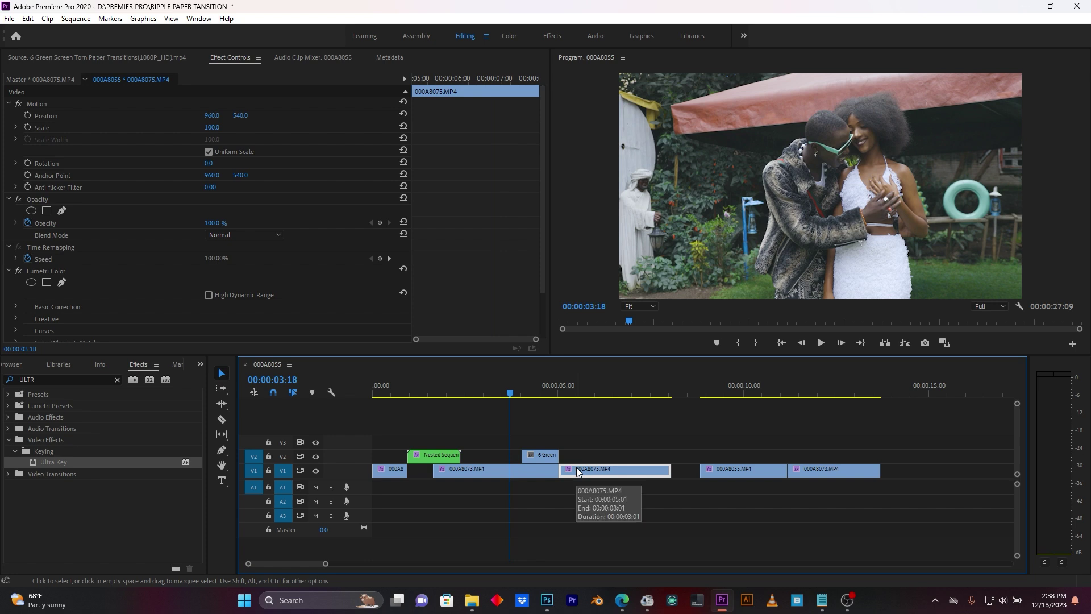
left_click(548, 458)
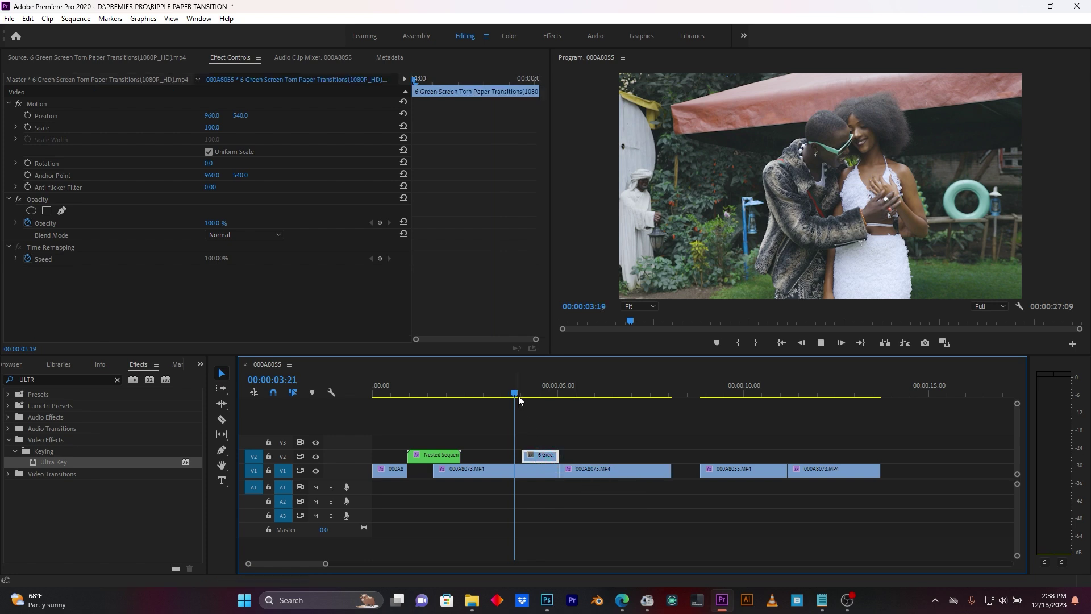
left_click_drag(518, 395, 530, 396)
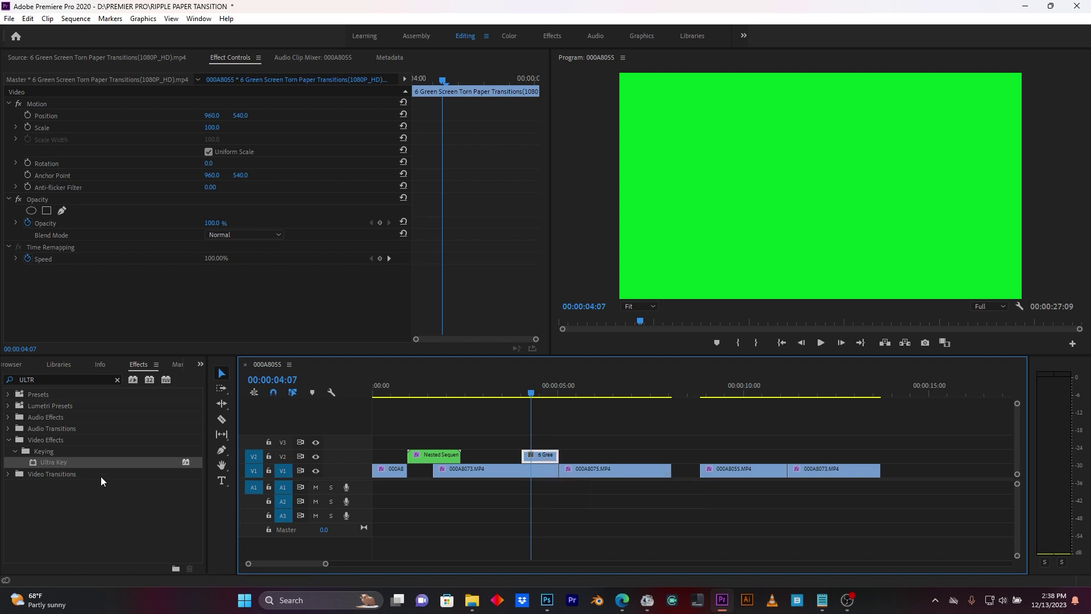
Apply Ultra Key to the second torn-paper clip and sample its green background as key colour
left_click_drag(52, 463, 537, 456)
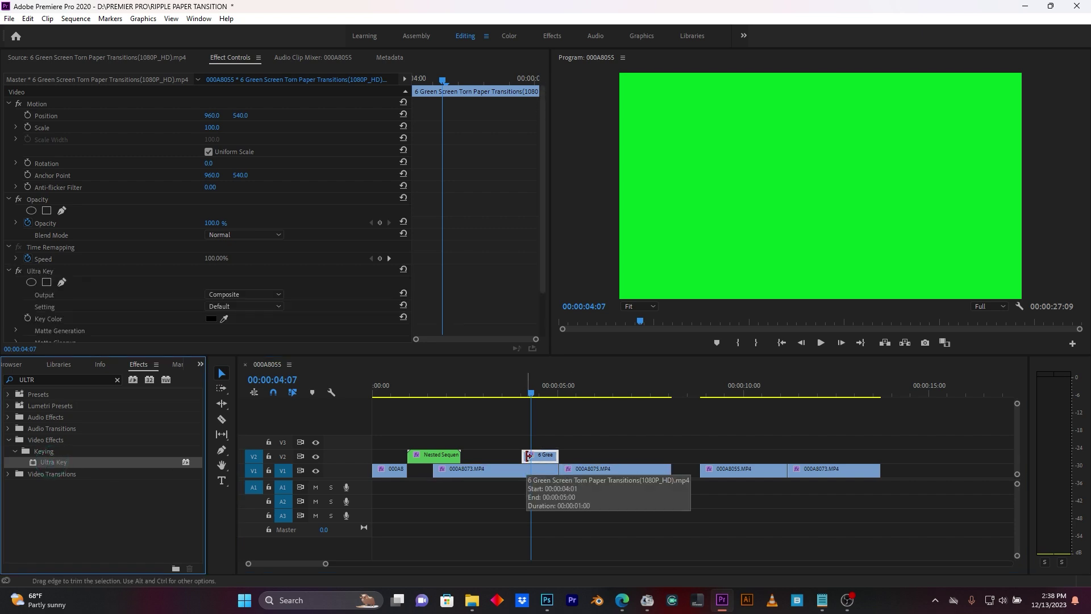
scroll(282, 275, "down", 3)
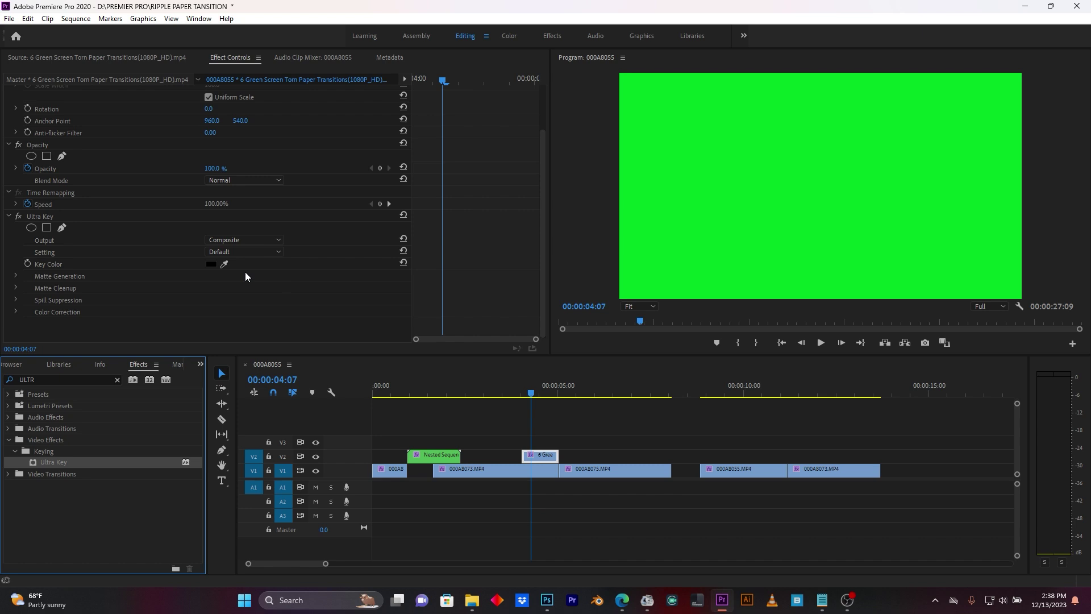
left_click(224, 264)
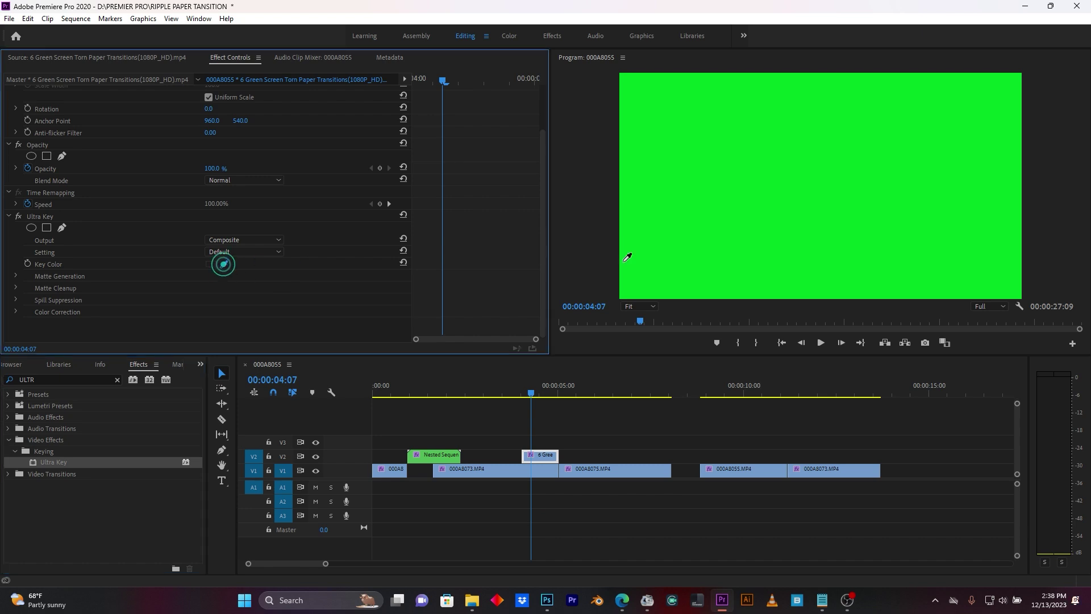
left_click(729, 201)
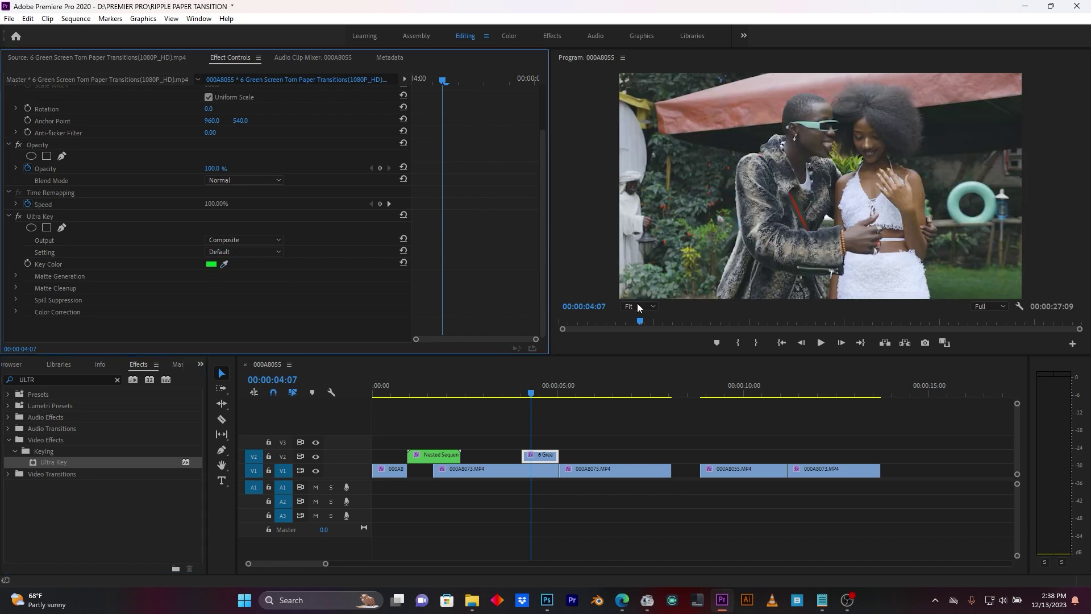
left_click(533, 392)
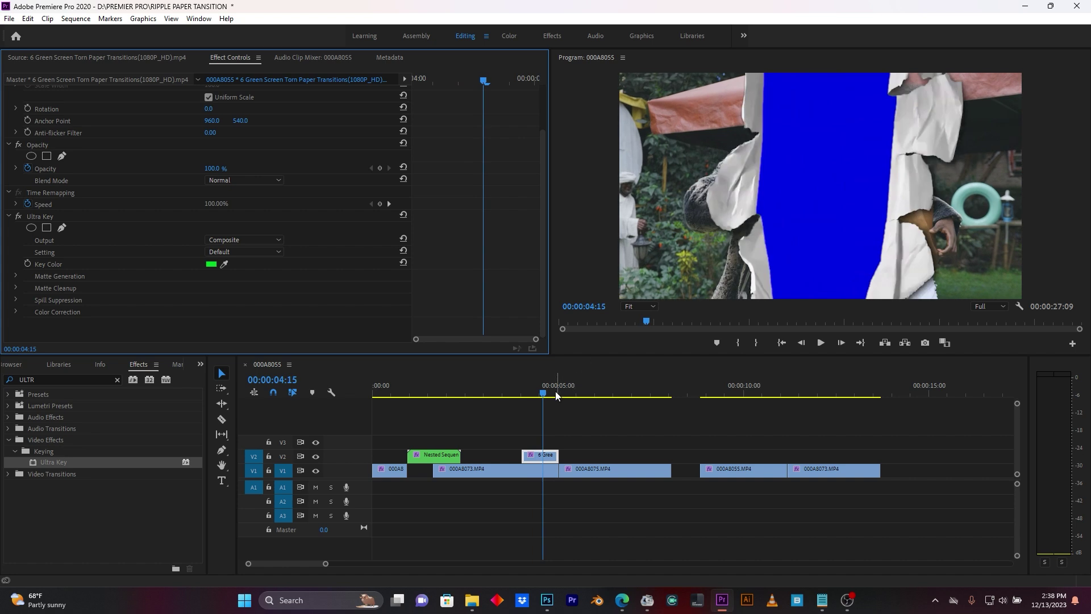
left_click_drag(556, 392, 532, 397)
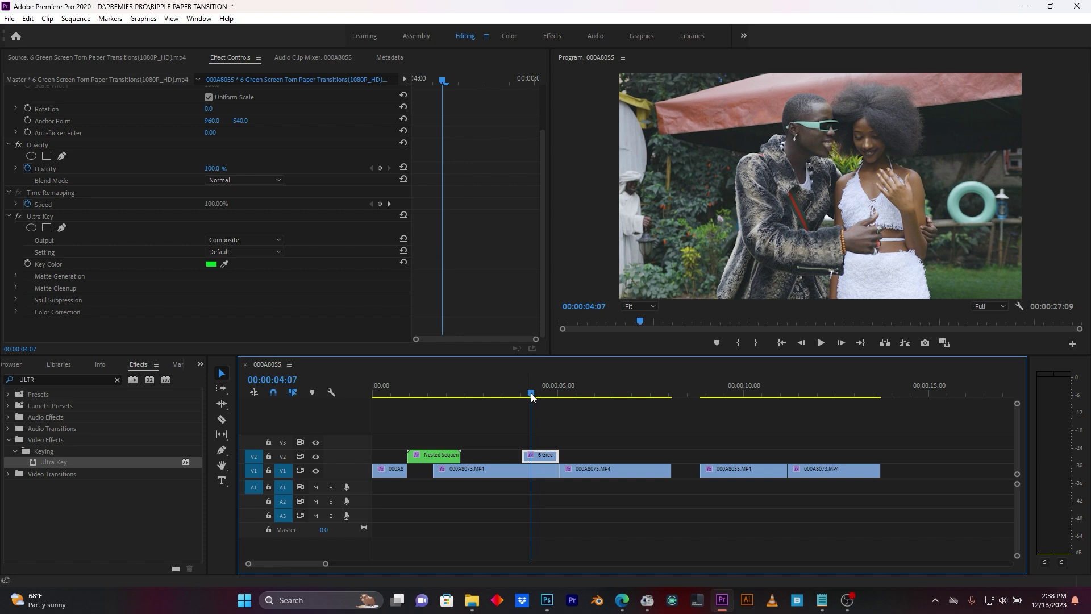
Razor the footage at the playhead and nest that piece with the second overlay as Nested Sequence 03
key("c")
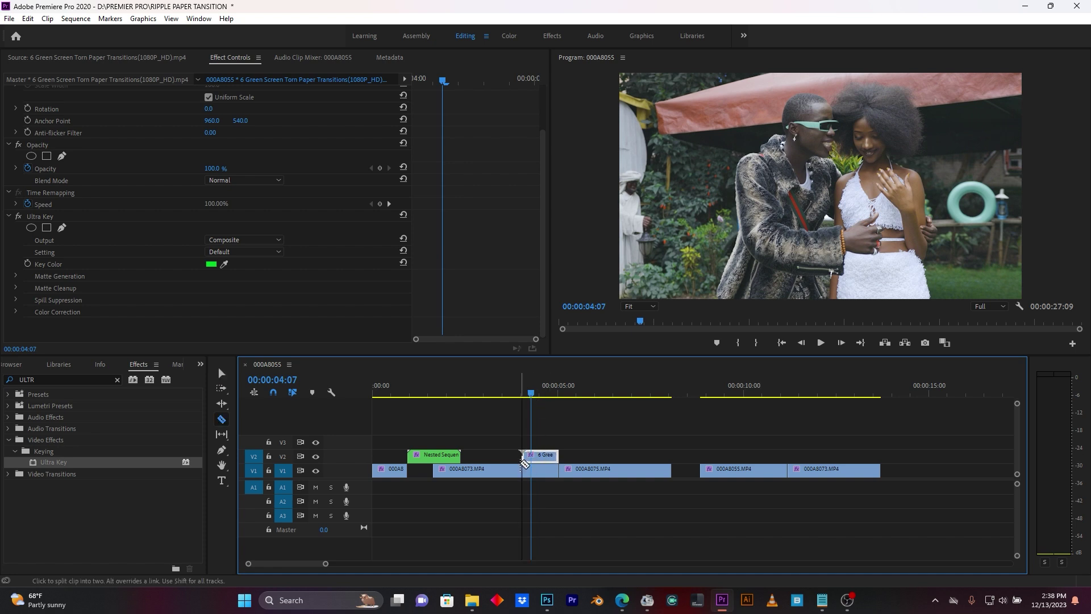
left_click(524, 468)
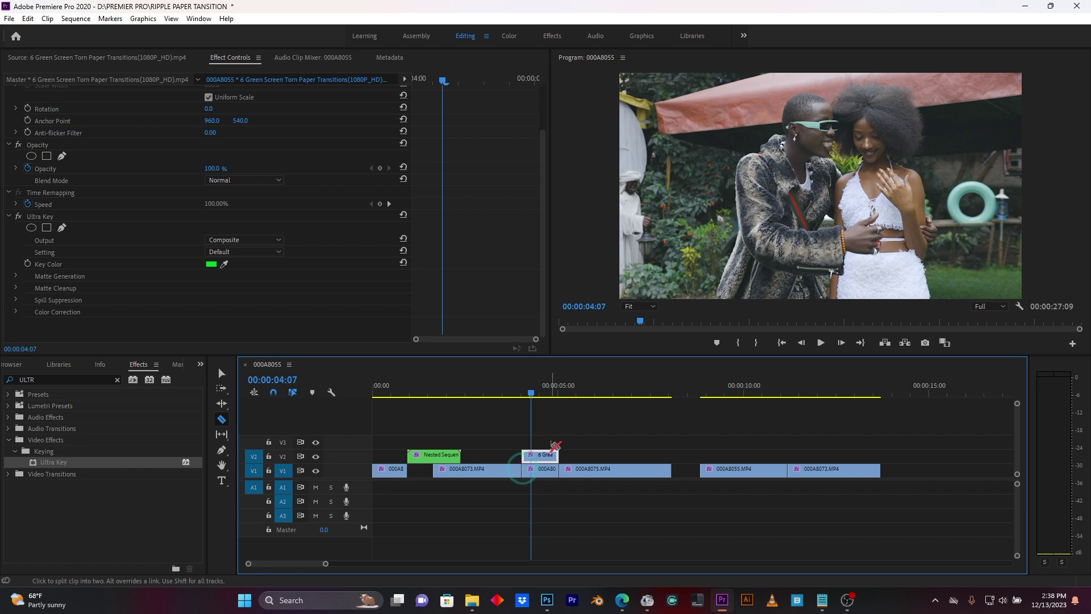
key("v")
left_click_drag(558, 423, 544, 474)
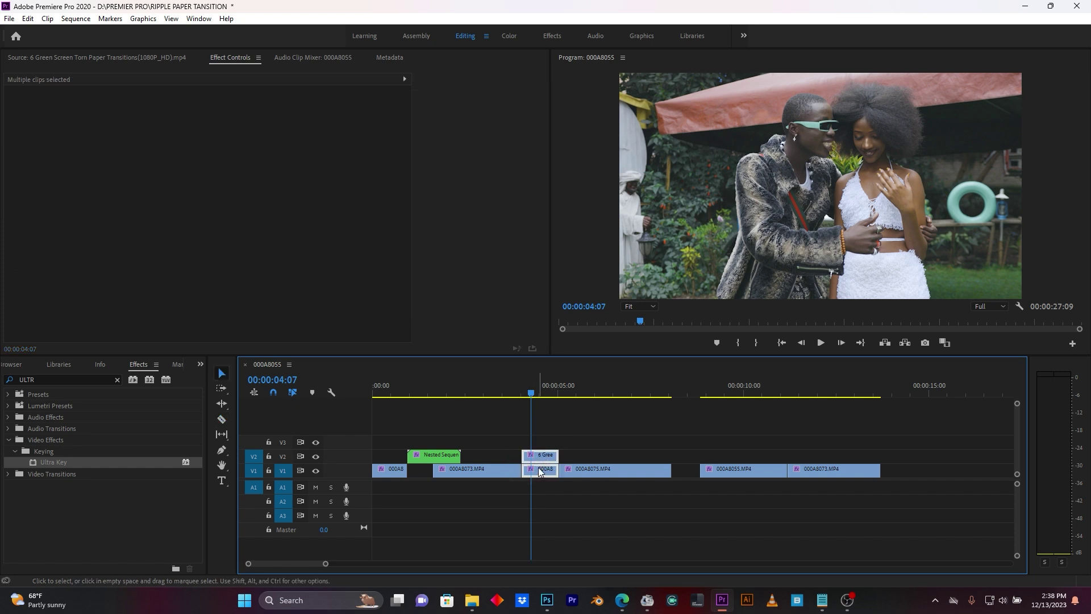
right_click(547, 459)
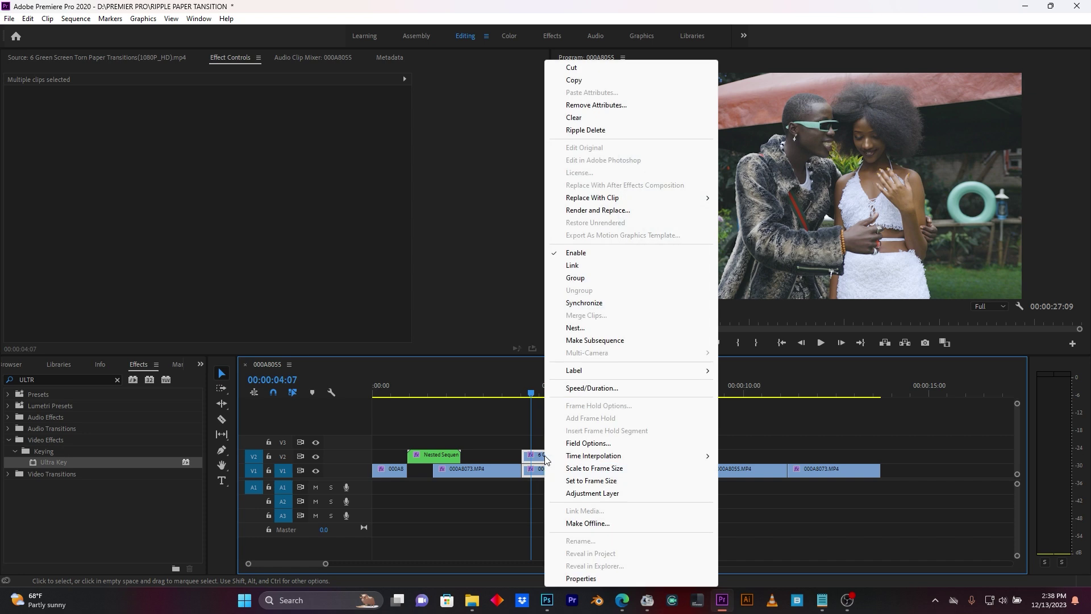
left_click(603, 328)
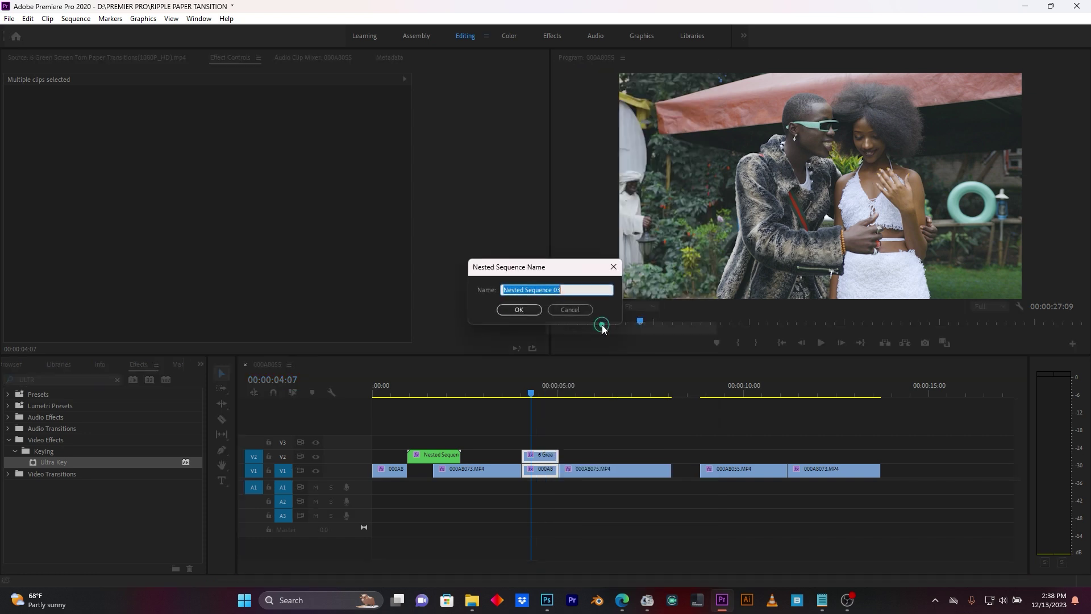
left_click(518, 310)
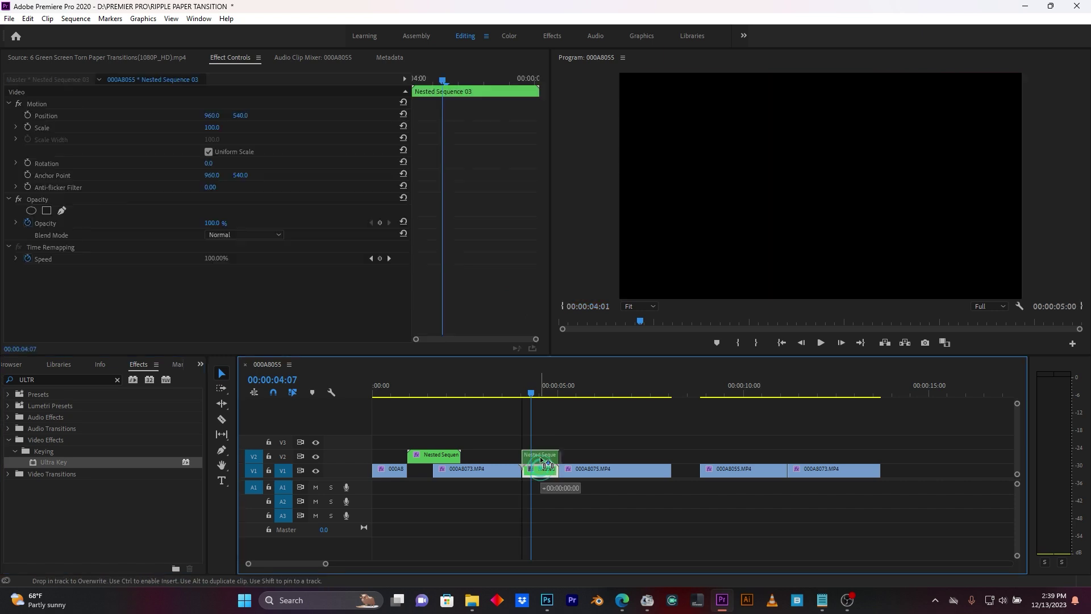
Raise Nested Sequence 03 to V2 and slide 000A8075.MP4 left beneath it
left_click_drag(540, 468, 540, 459)
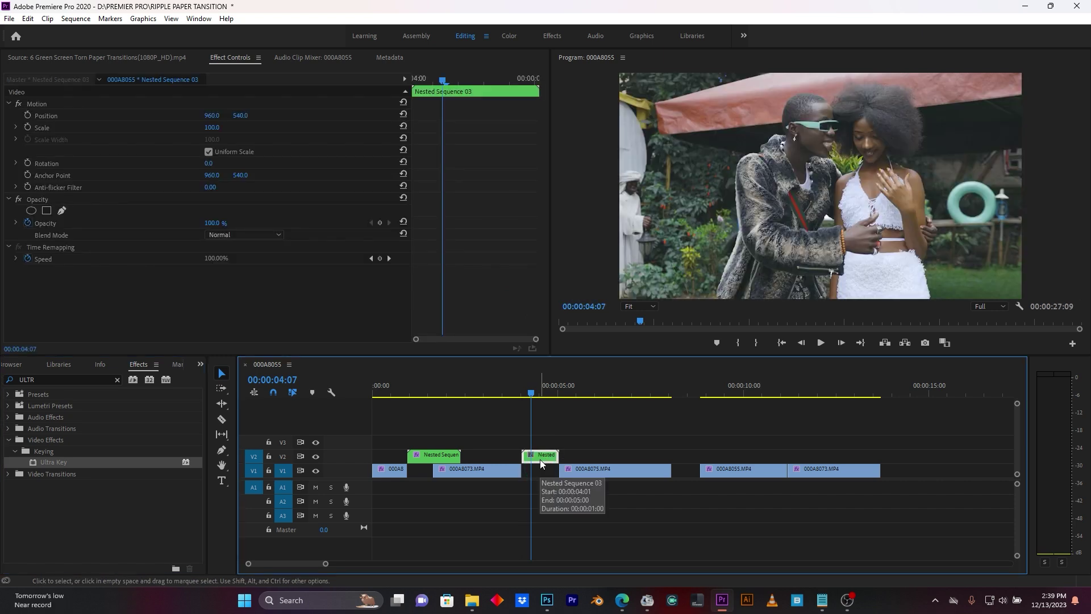
left_click_drag(605, 475, 588, 473)
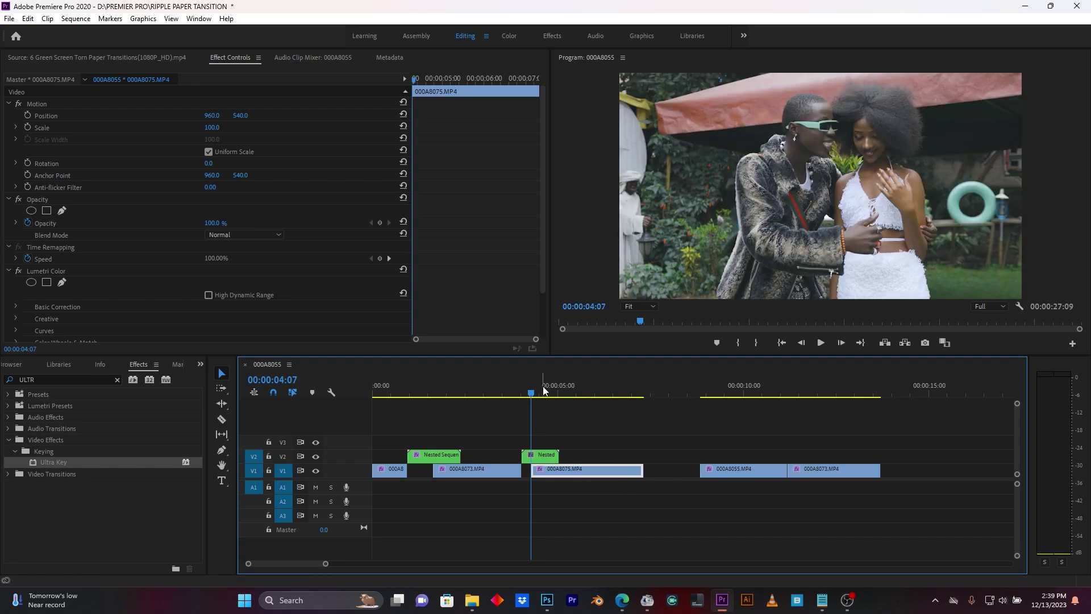
left_click_drag(531, 390, 542, 390)
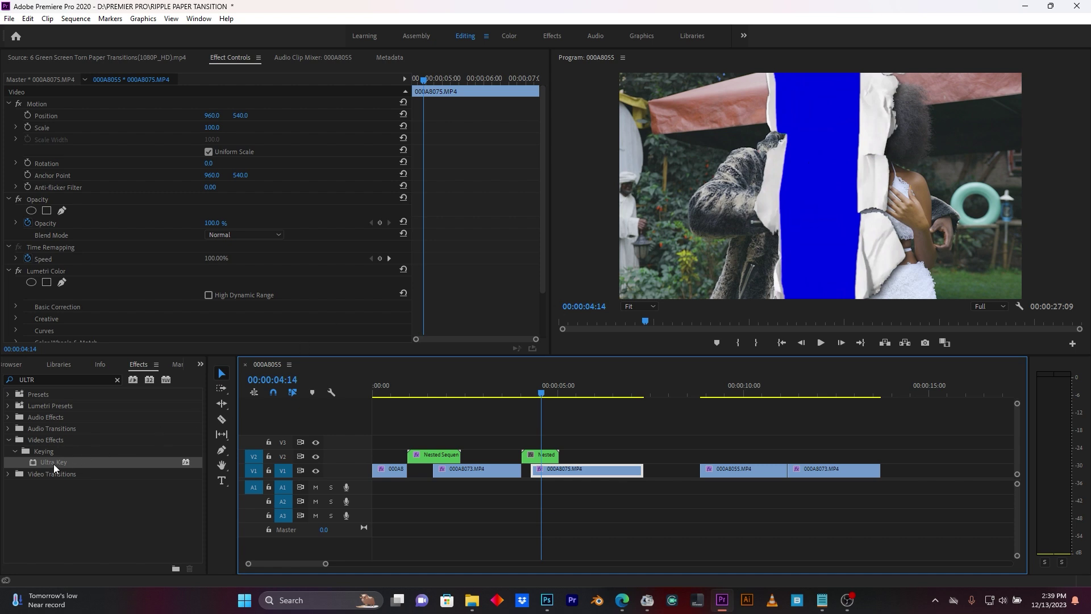
Apply Ultra Key to Nested Sequence 03 and sample the blue tear area as key colour
left_click_drag(54, 463, 540, 458)
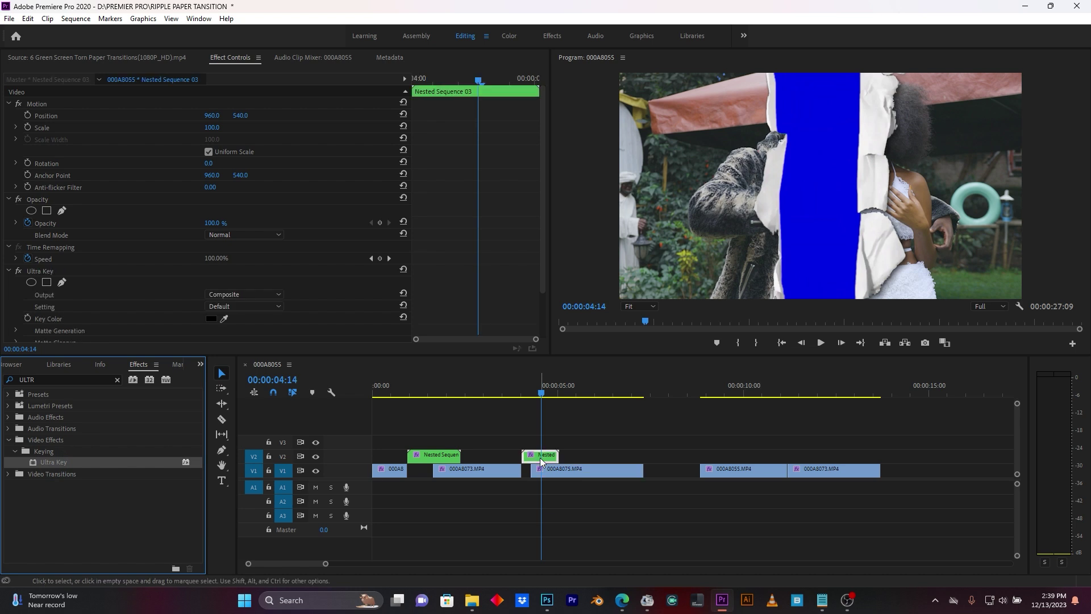
left_click(225, 320)
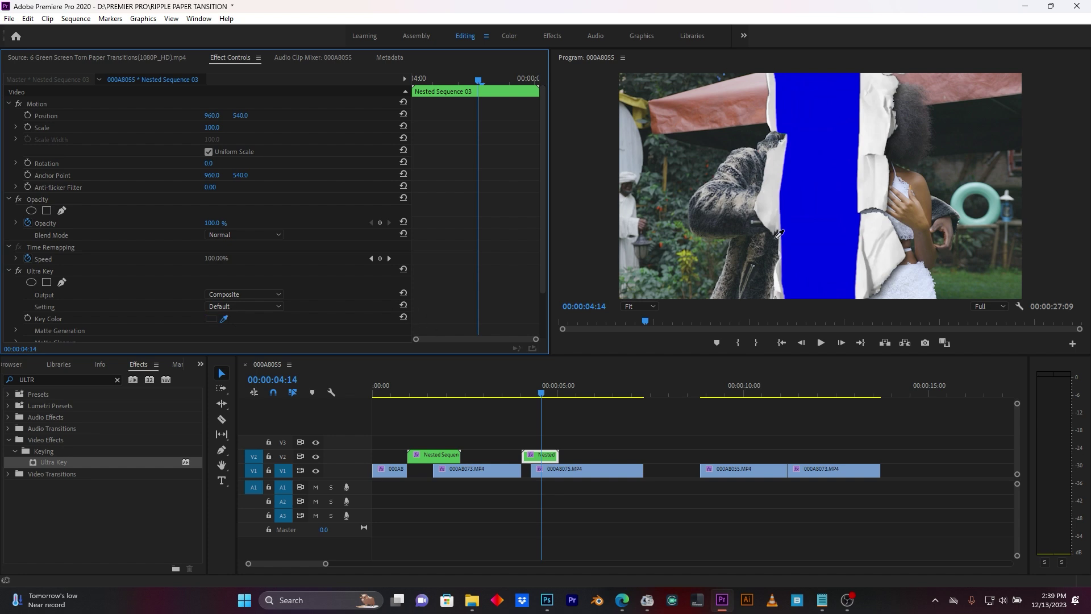
left_click(832, 196)
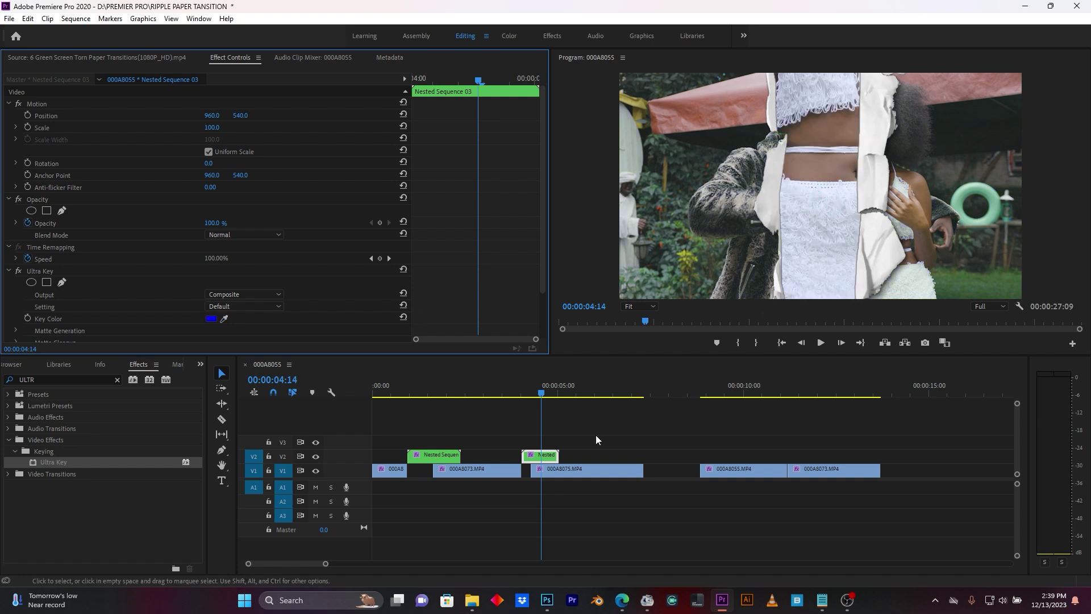
left_click(521, 386)
key("space")
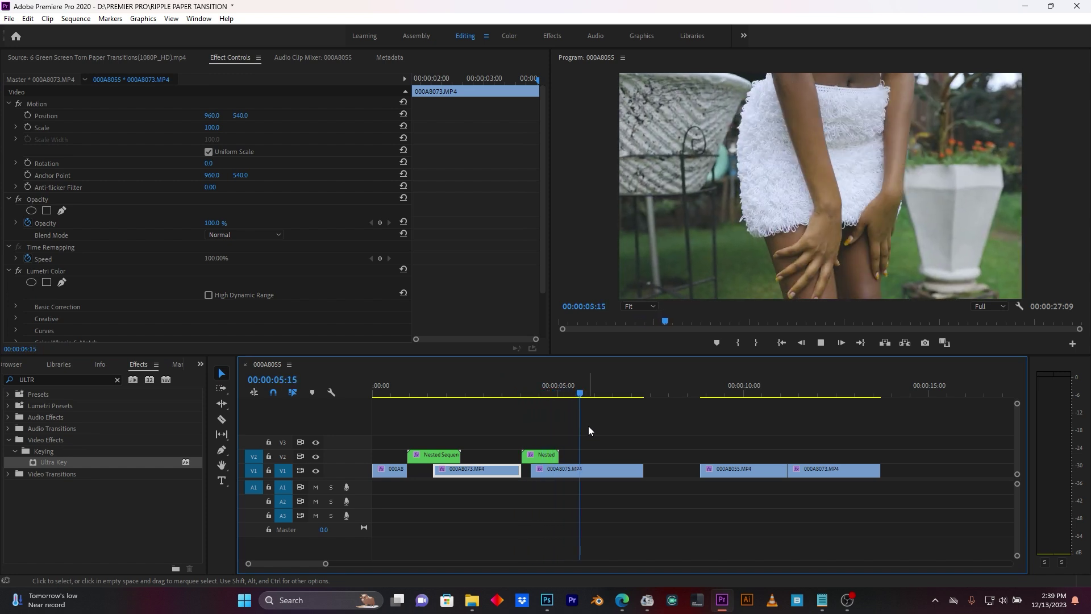
key("space")
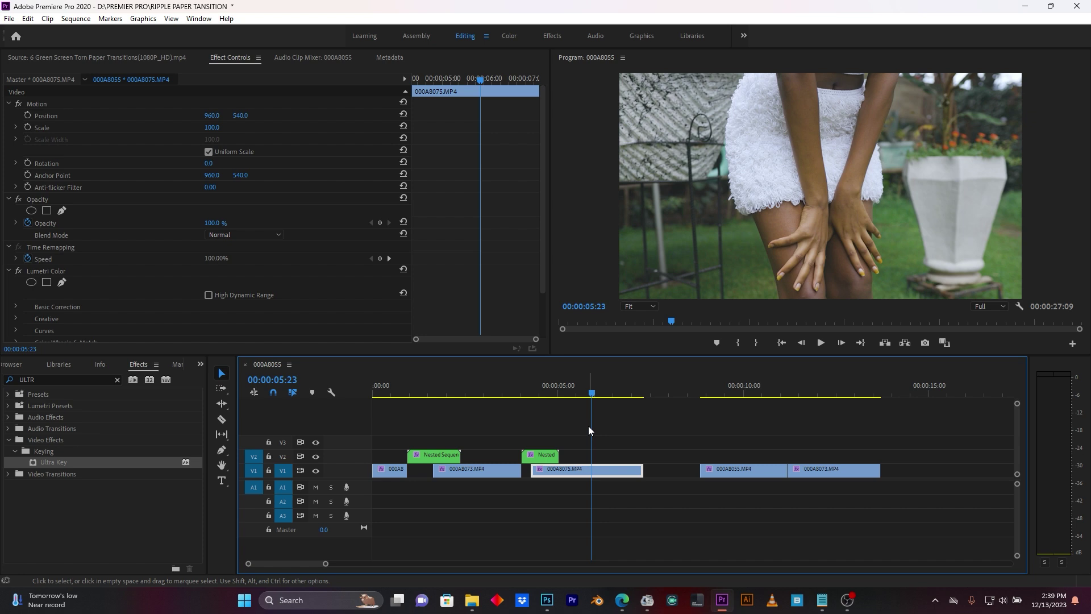
left_click(376, 386)
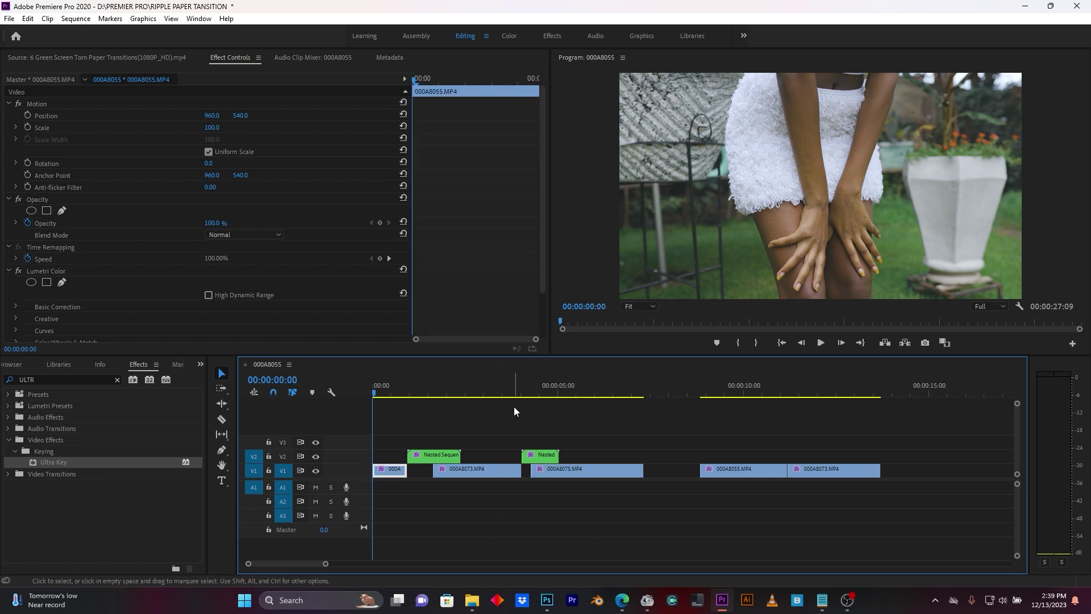
key("space")
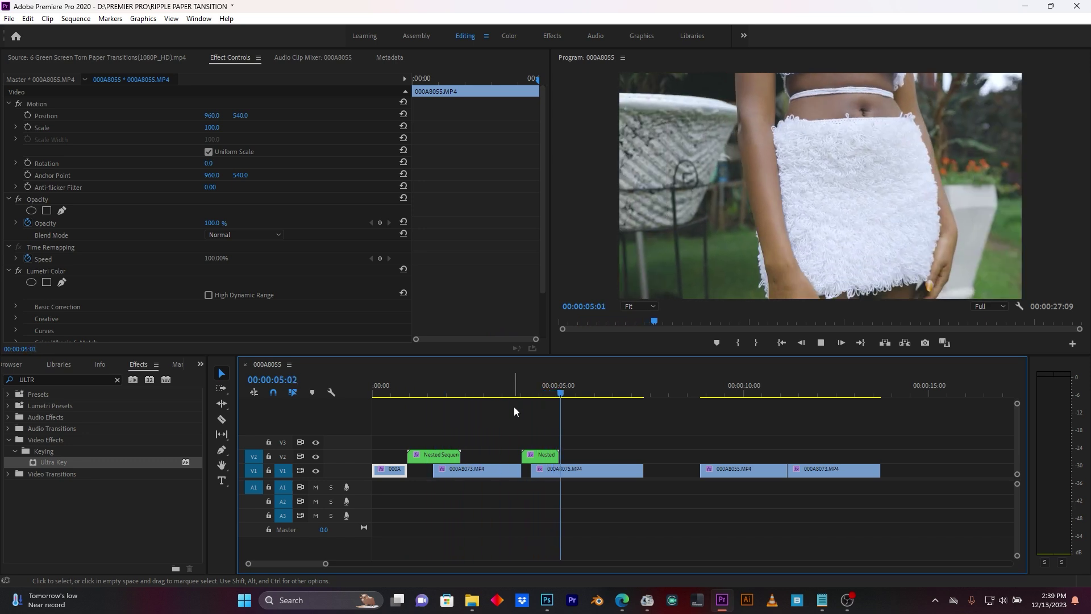
key("space")
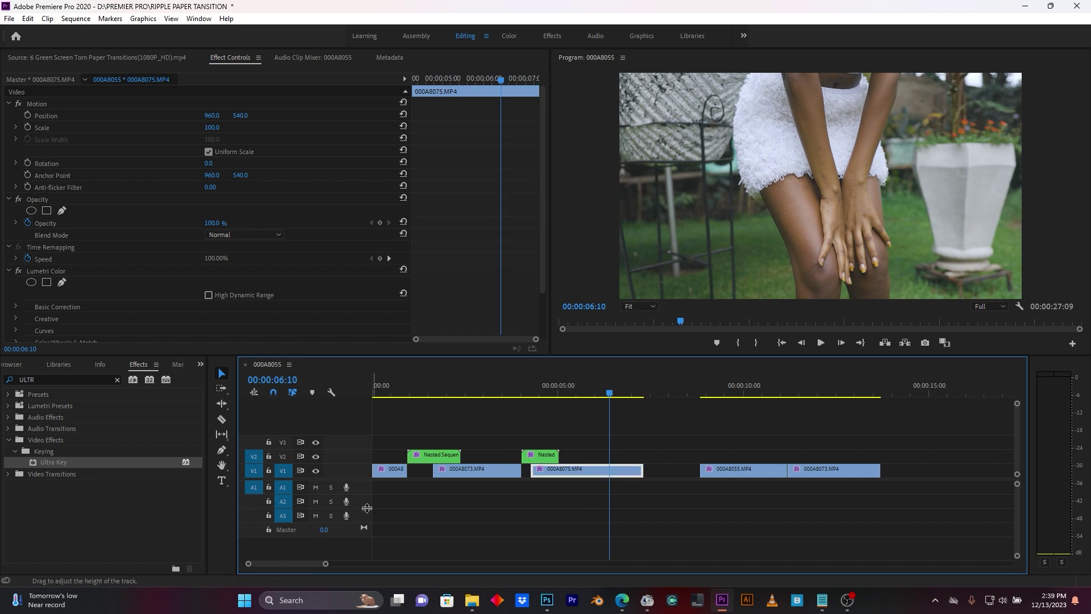
left_click_drag(294, 564, 330, 563)
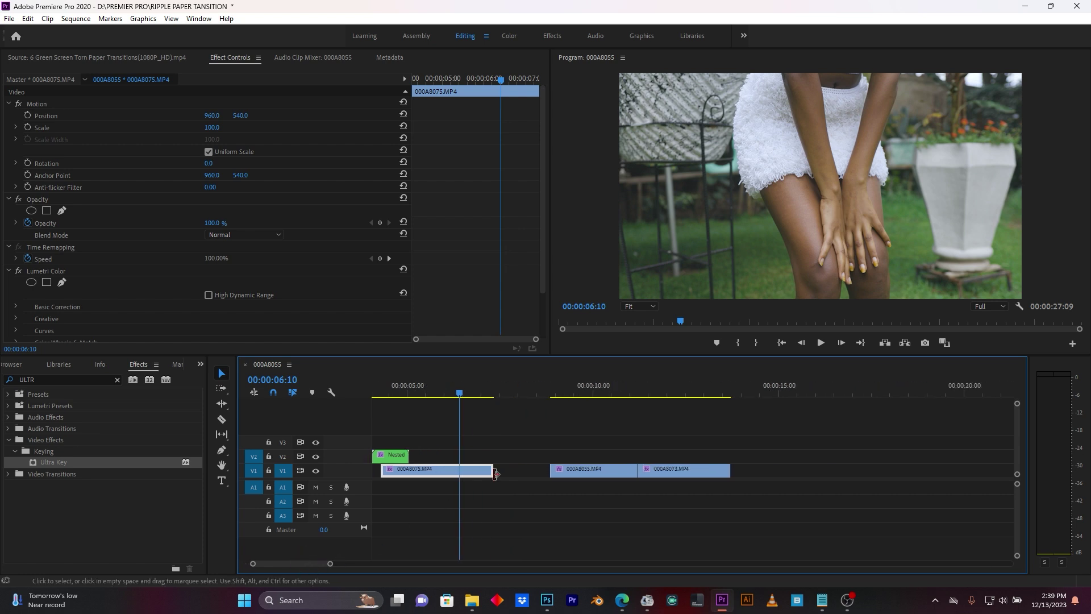
Butt 000A8055.MP4 against 000A8075.MP4 and place a torn-paper overlay on V2 over the cut
left_click_drag(573, 470, 497, 473)
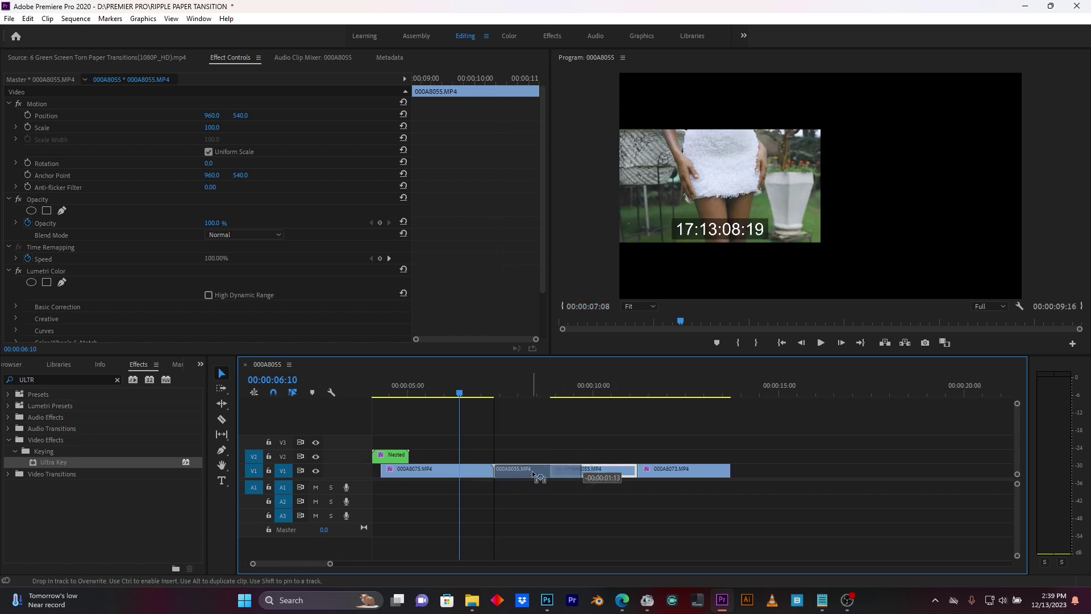
left_click_drag(329, 565, 360, 563)
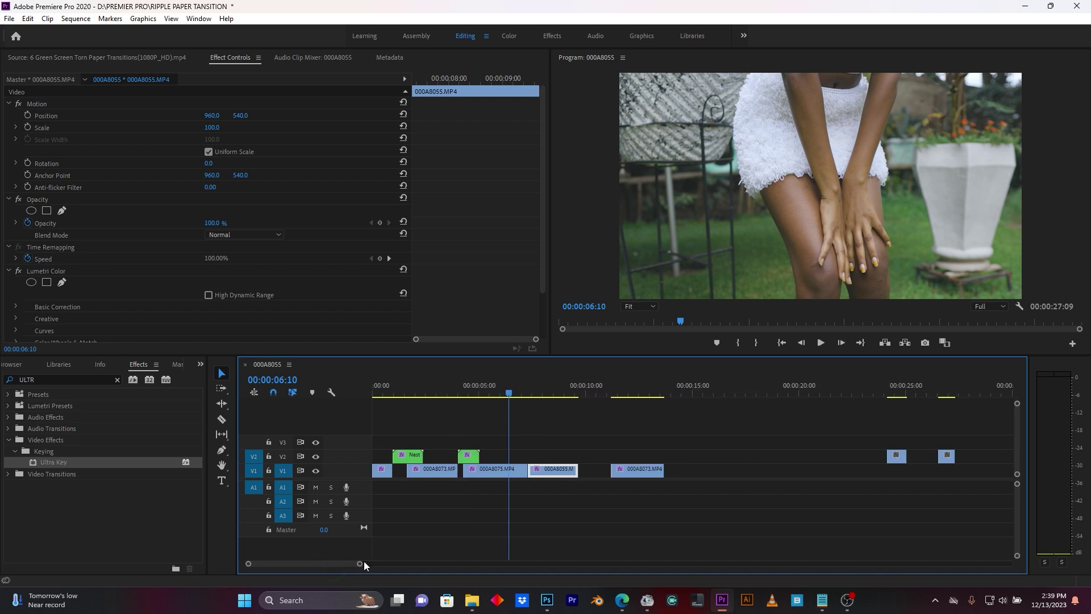
mouse_move(899, 455)
left_mouse_down()
mouse_move(620, 442)
mouse_move(521, 460)
left_mouse_up()
Position the third torn-paper overlay, apply Ultra Key, and sample its green background
left_click(512, 392)
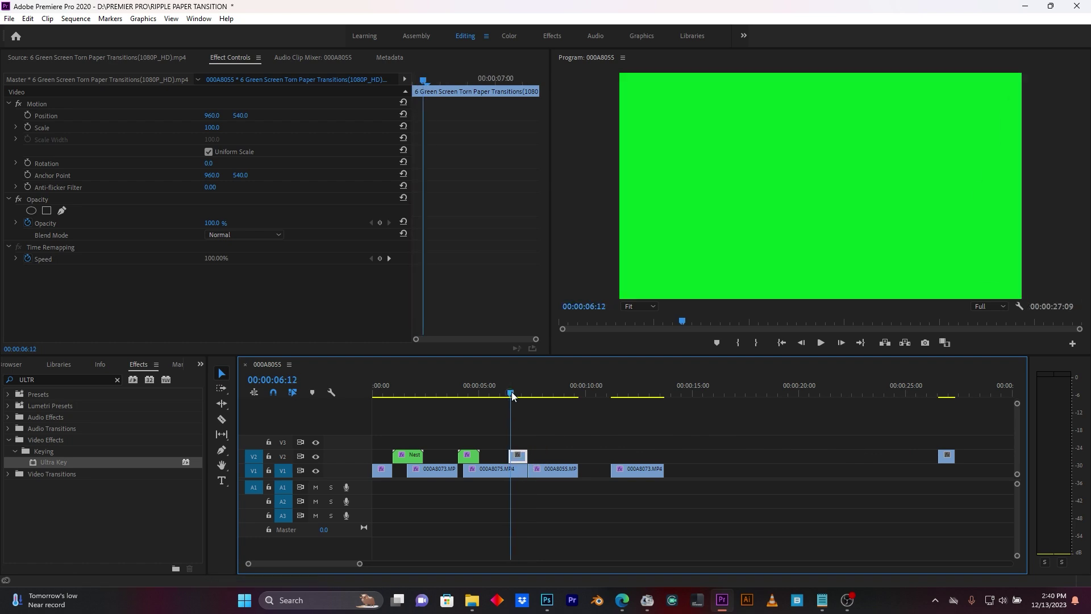
left_click_drag(520, 457, 520, 460)
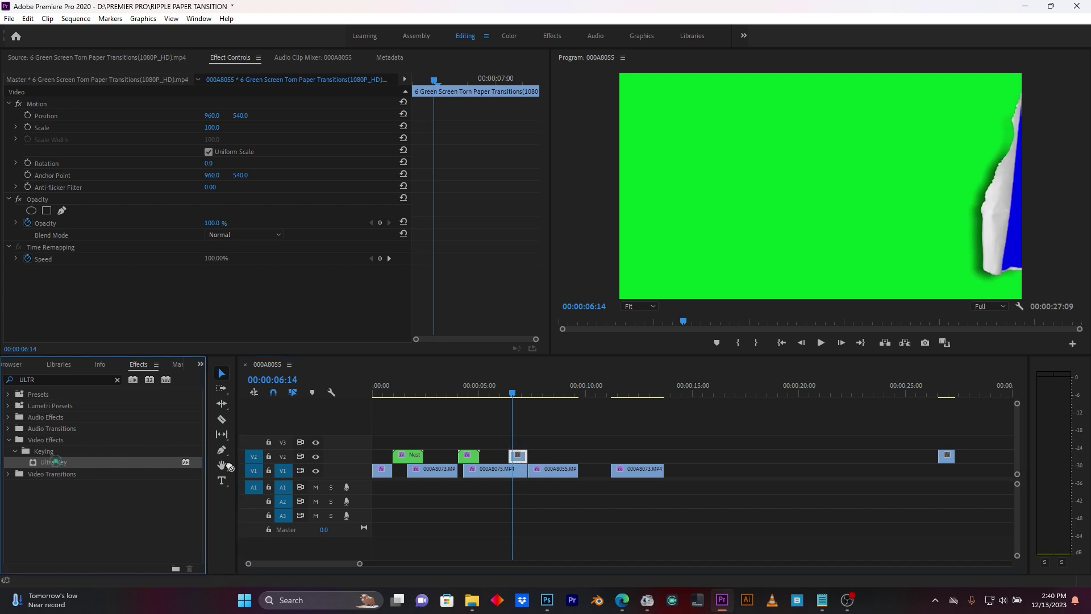
left_click_drag(56, 462, 517, 458)
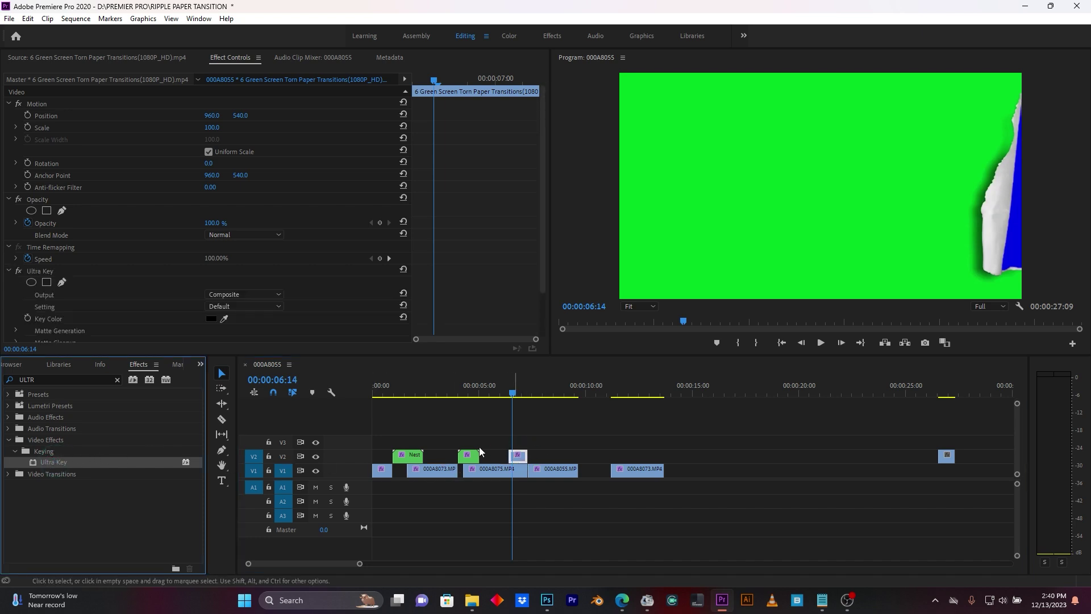
left_click(222, 318)
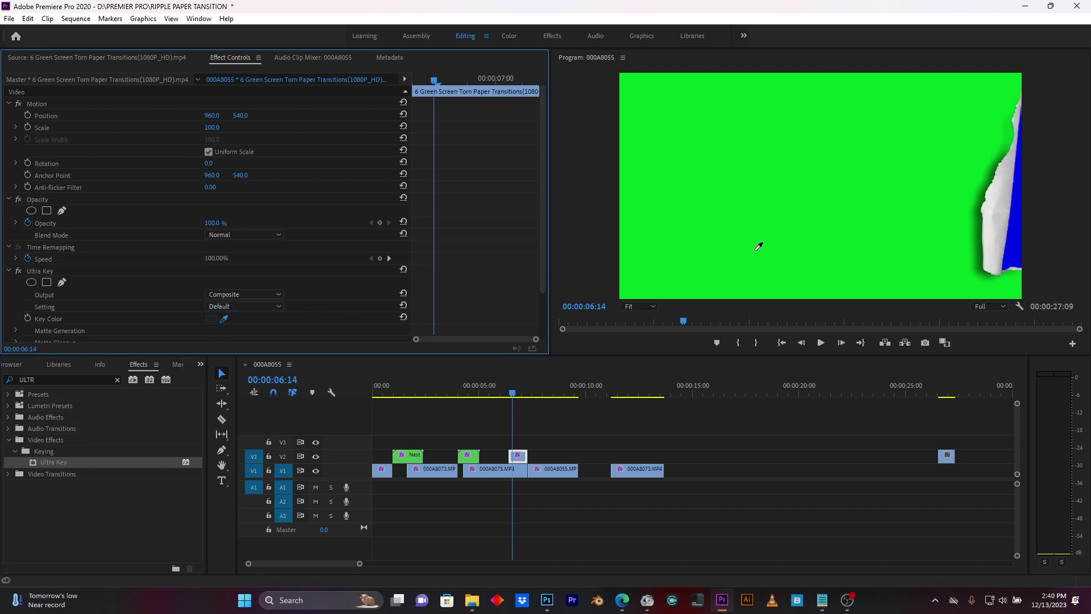
left_click(720, 205)
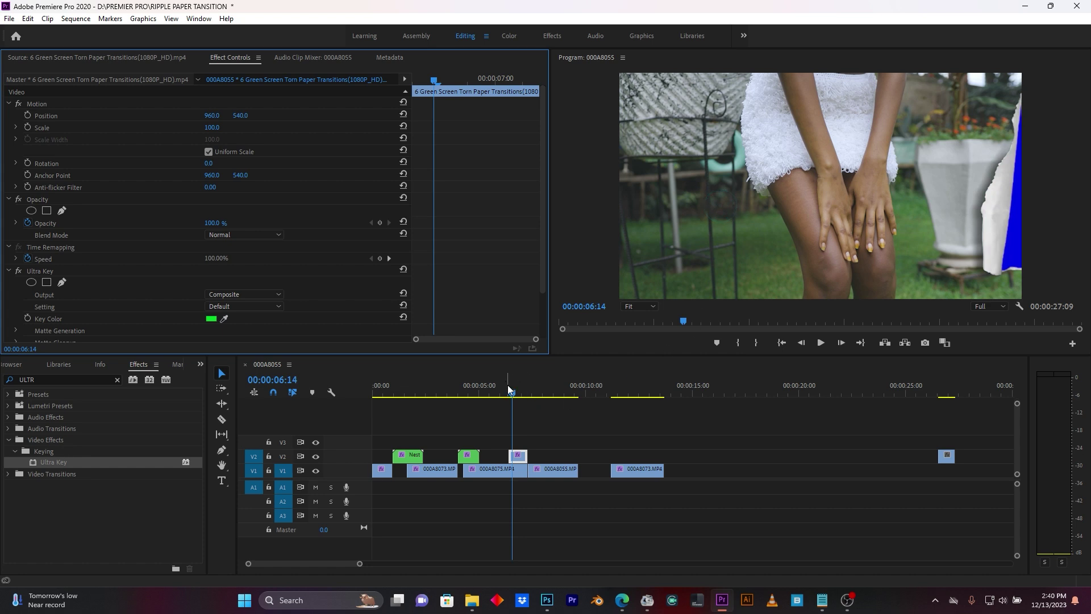
Scrub through the rip frames back to 00:00:06:12 to check the green key
left_click_drag(510, 390, 515, 394)
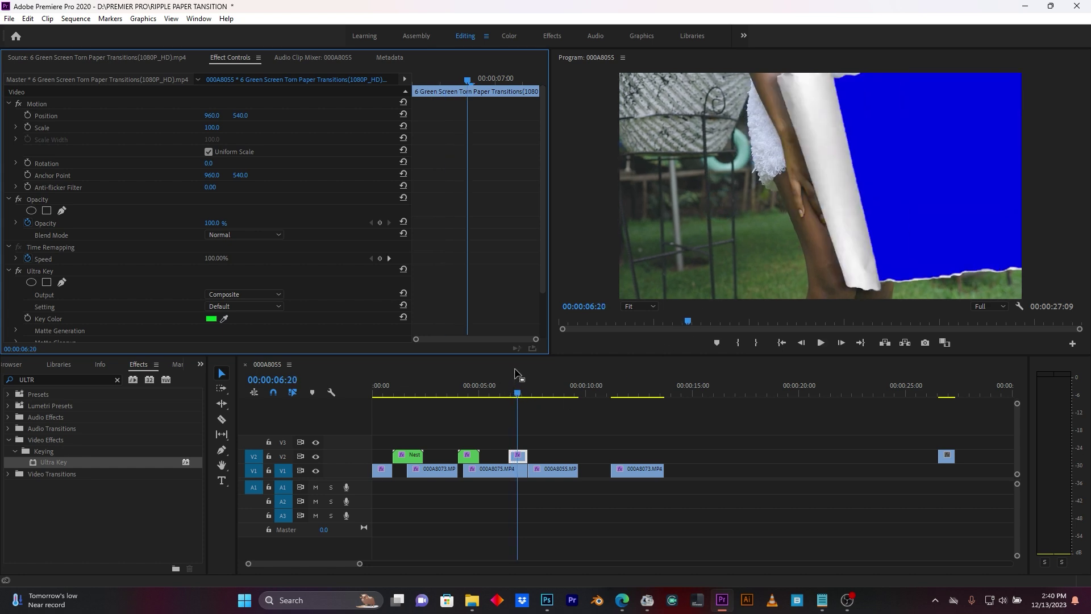
key("Left")
key("Left")
key("Left")
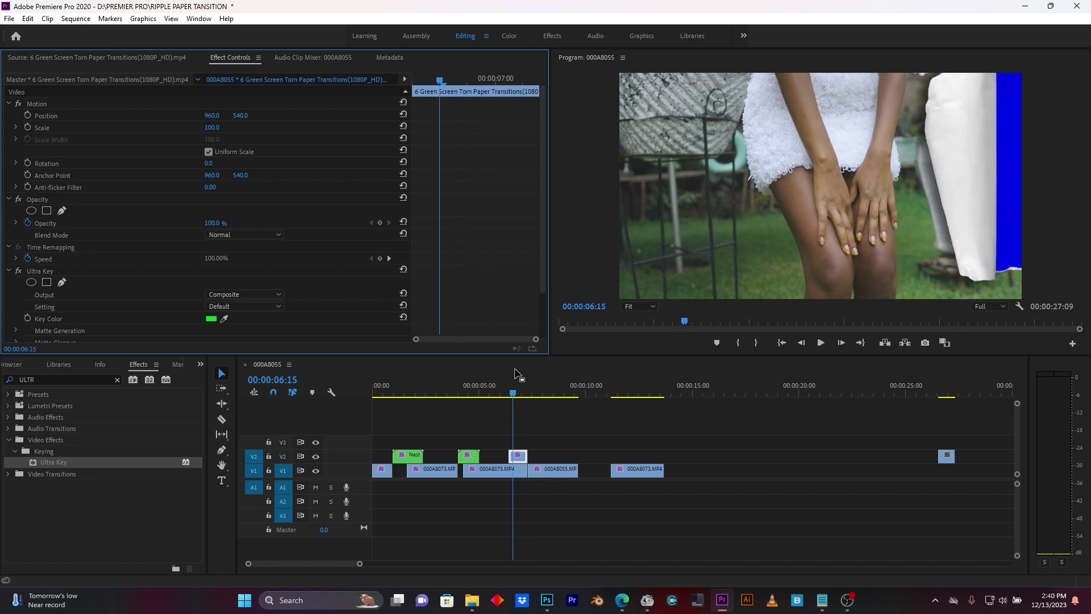
key("Left")
key("Left")
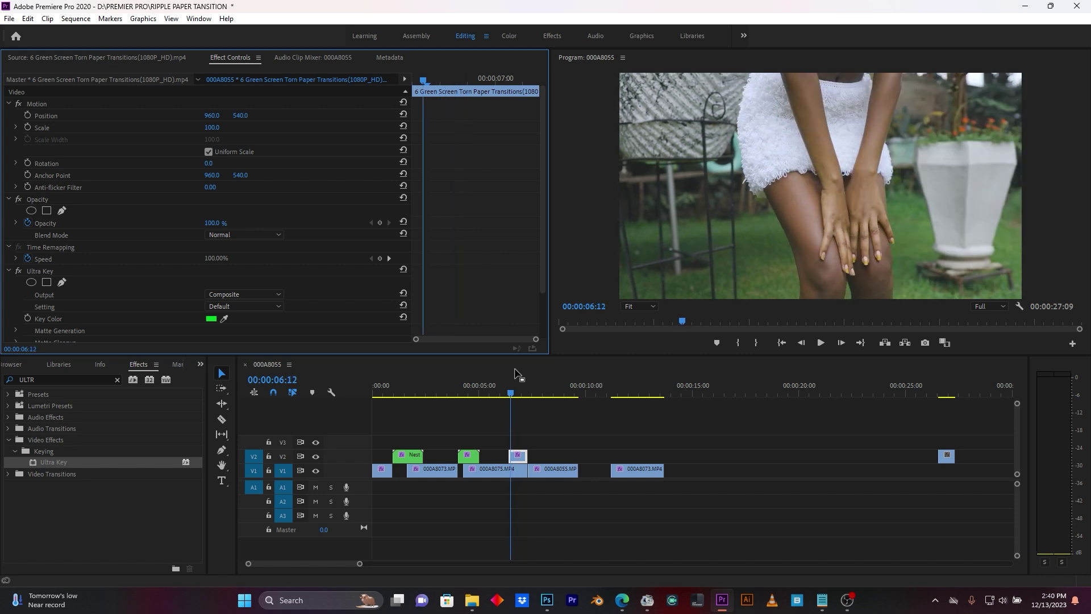
key("c")
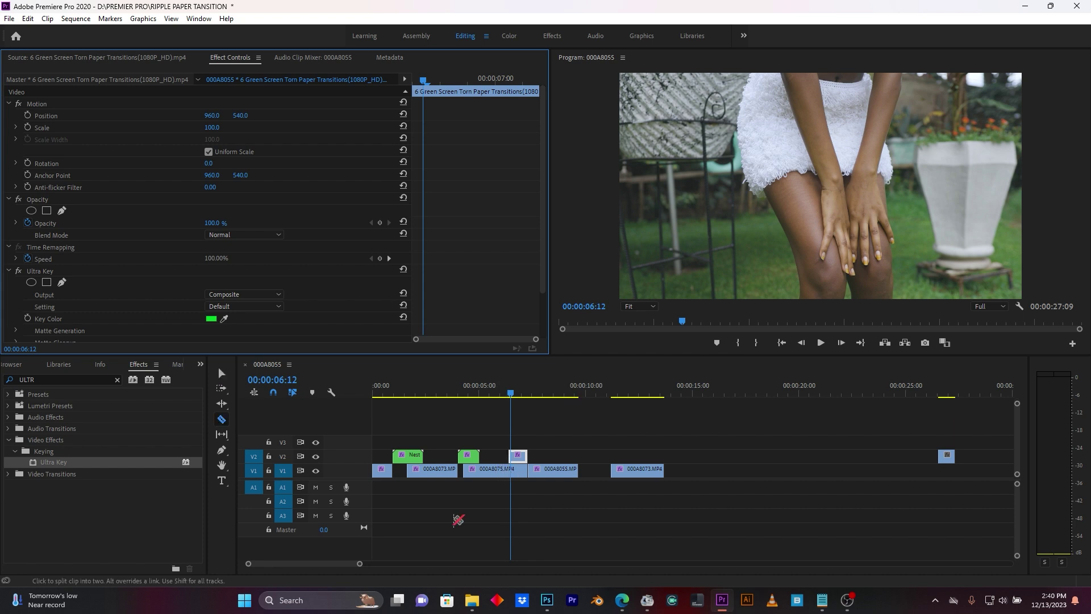
left_click_drag(358, 564, 285, 564)
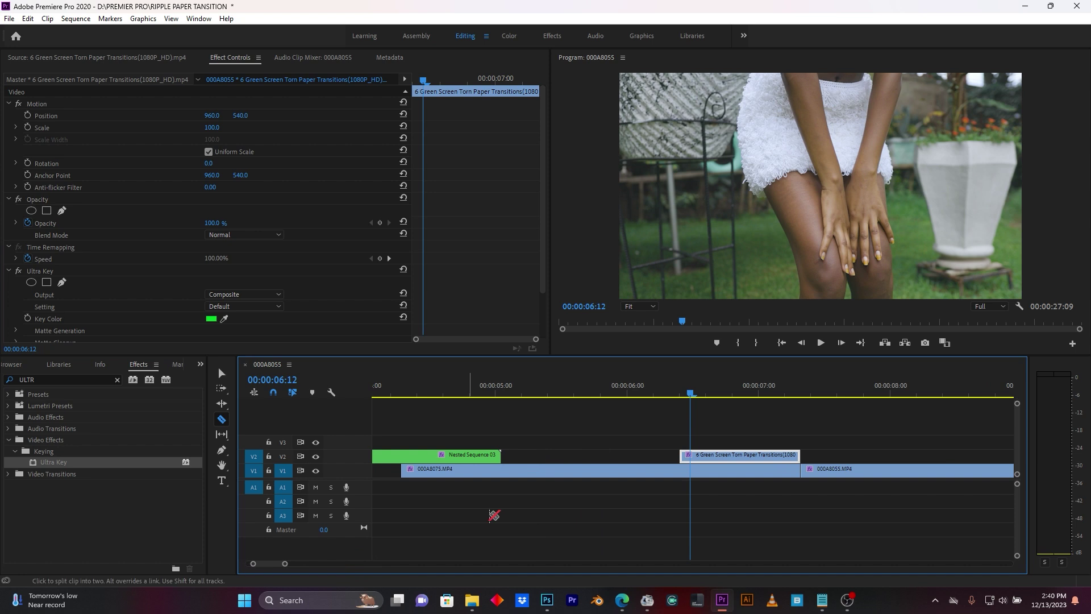
Split 000A8075 at the playhead, nest its last piece with the overlay, and move the nest to V2
left_click(684, 470)
key("v")
left_click_drag(727, 417, 750, 475)
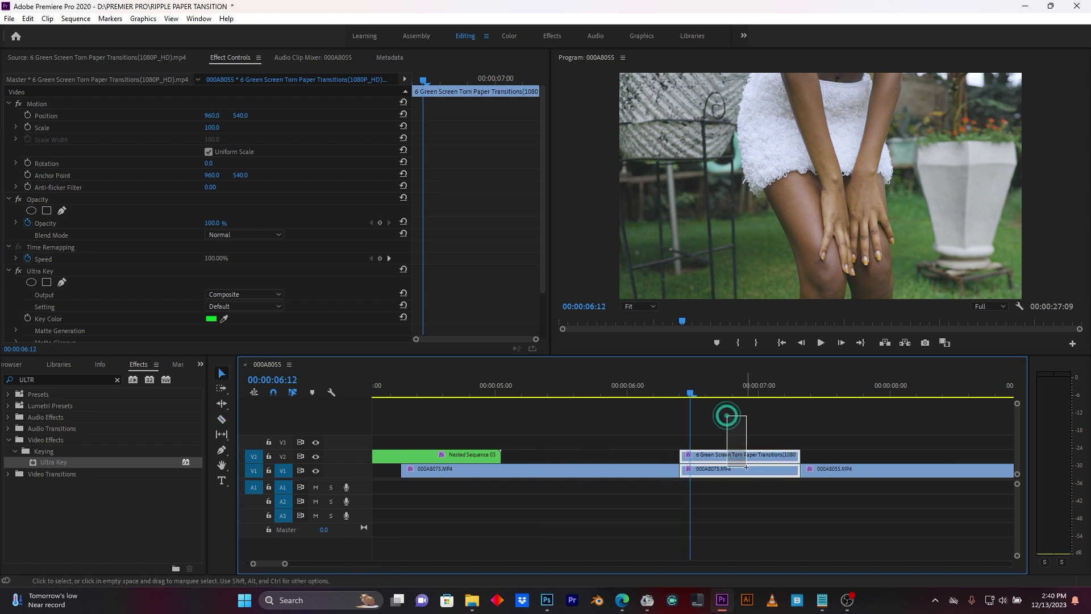
right_click(755, 454)
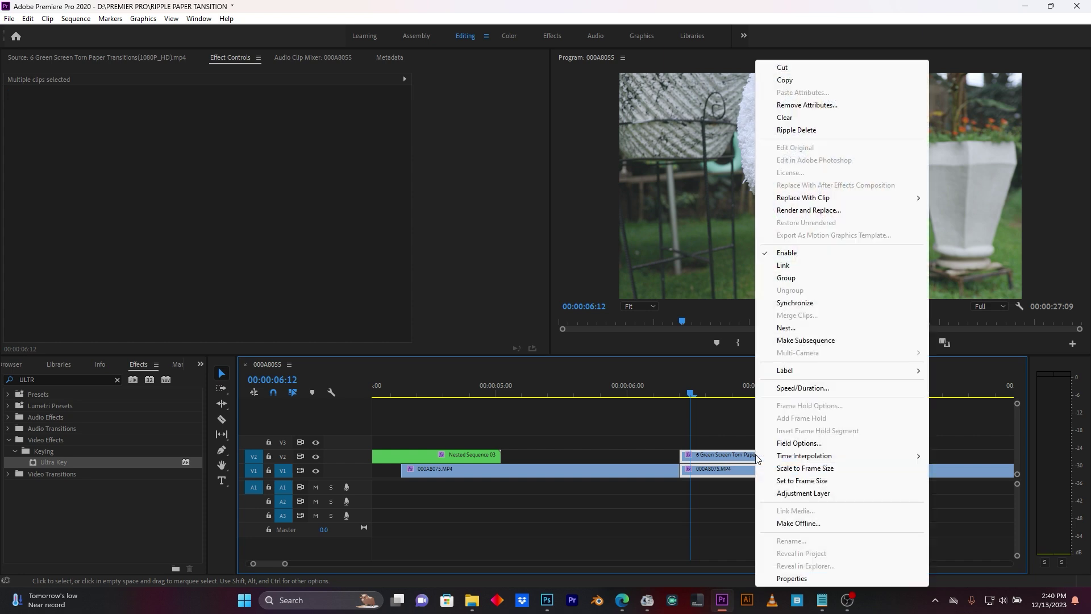
left_click(794, 328)
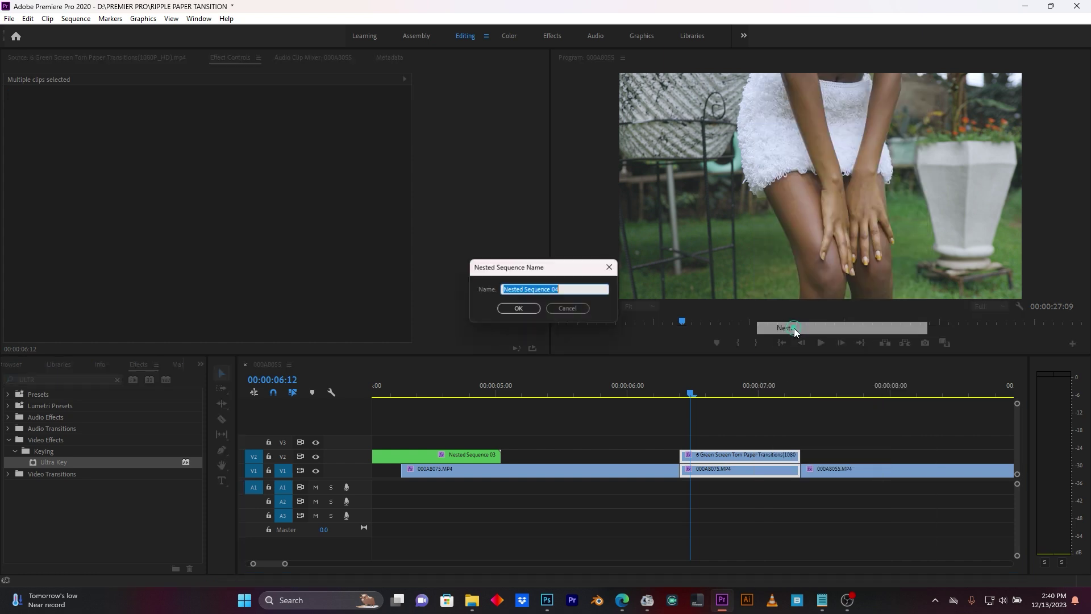
left_click(518, 308)
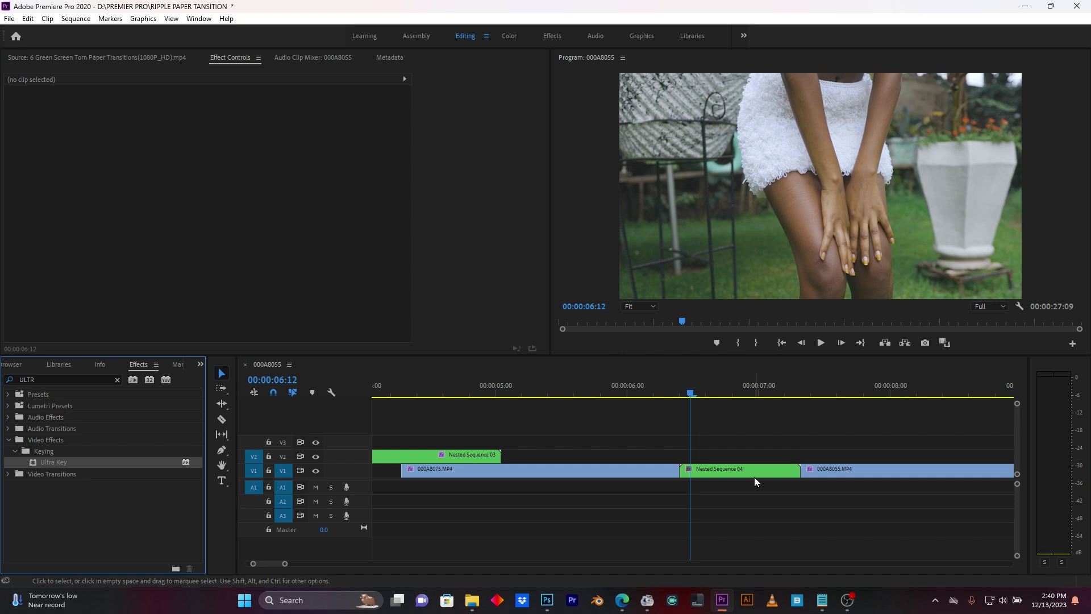
left_click_drag(755, 473, 755, 461)
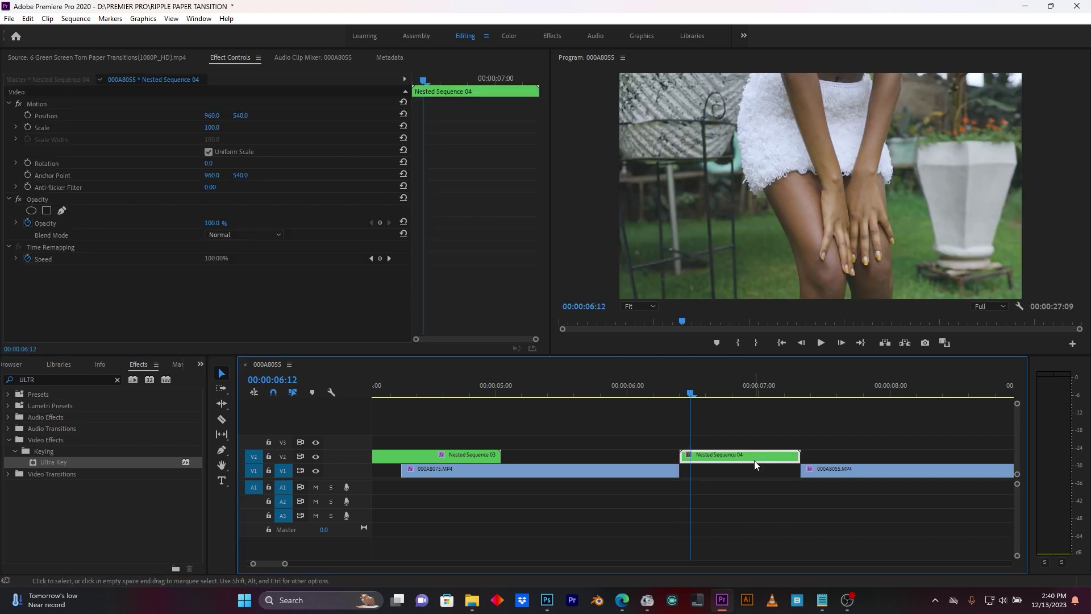
Slide 000A8055 under Nested Sequence 04, apply Ultra Key, and sample the blue area
left_click_drag(819, 471, 722, 478)
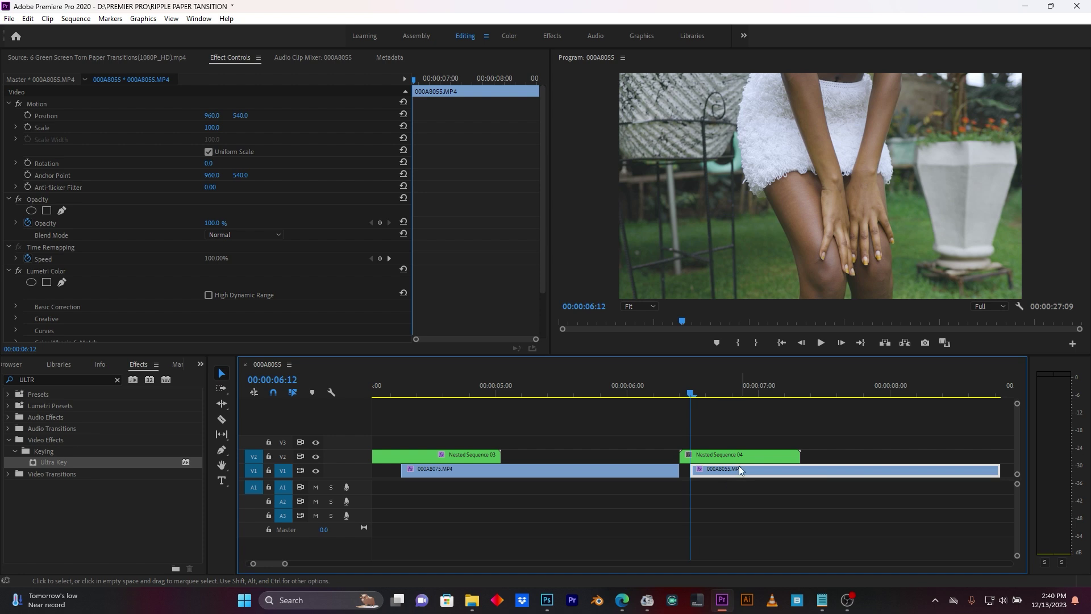
left_click_drag(691, 393, 722, 394)
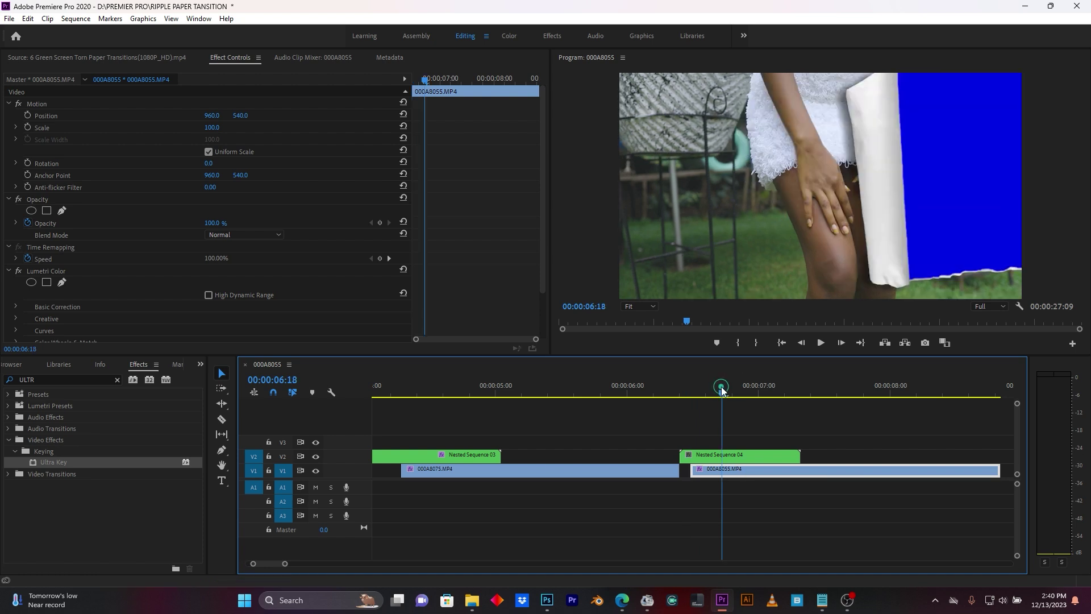
left_click(726, 454)
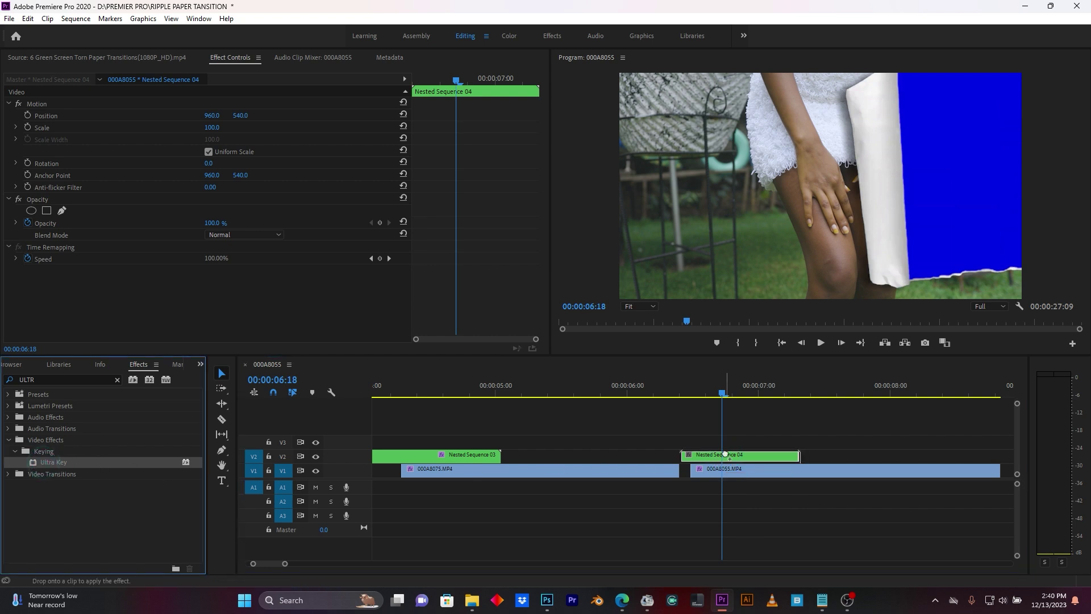
left_click_drag(727, 455, 727, 458)
scroll(114, 293, "down", 3)
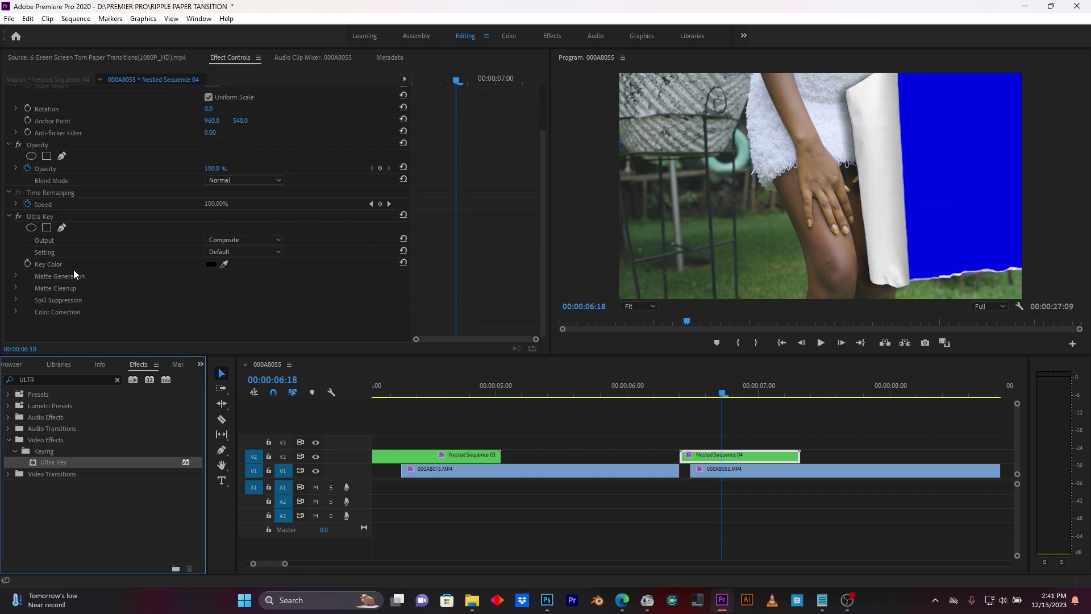
left_click(45, 218)
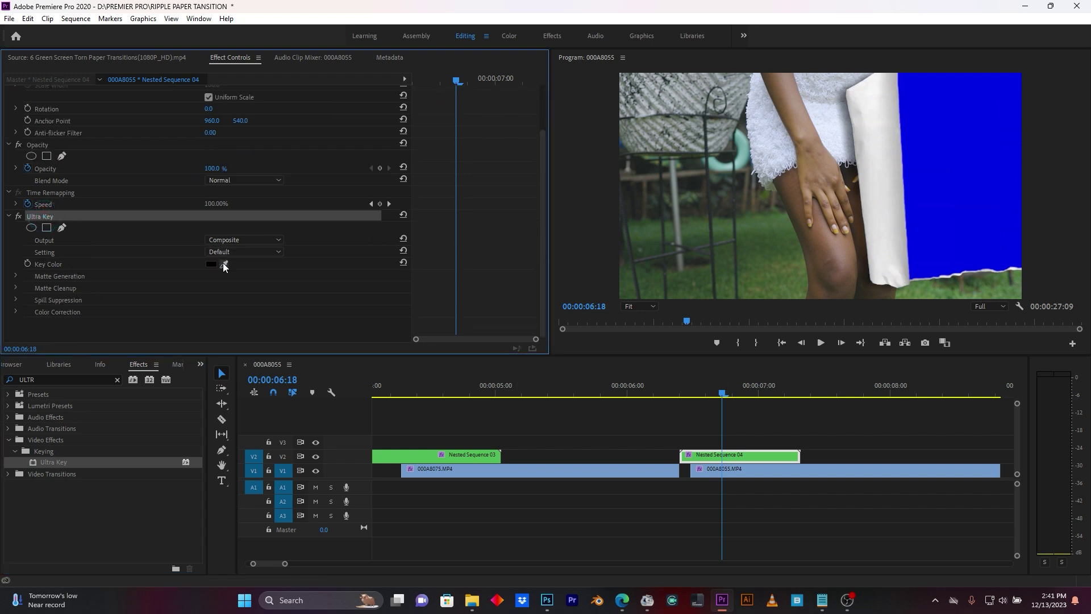
left_click(965, 184)
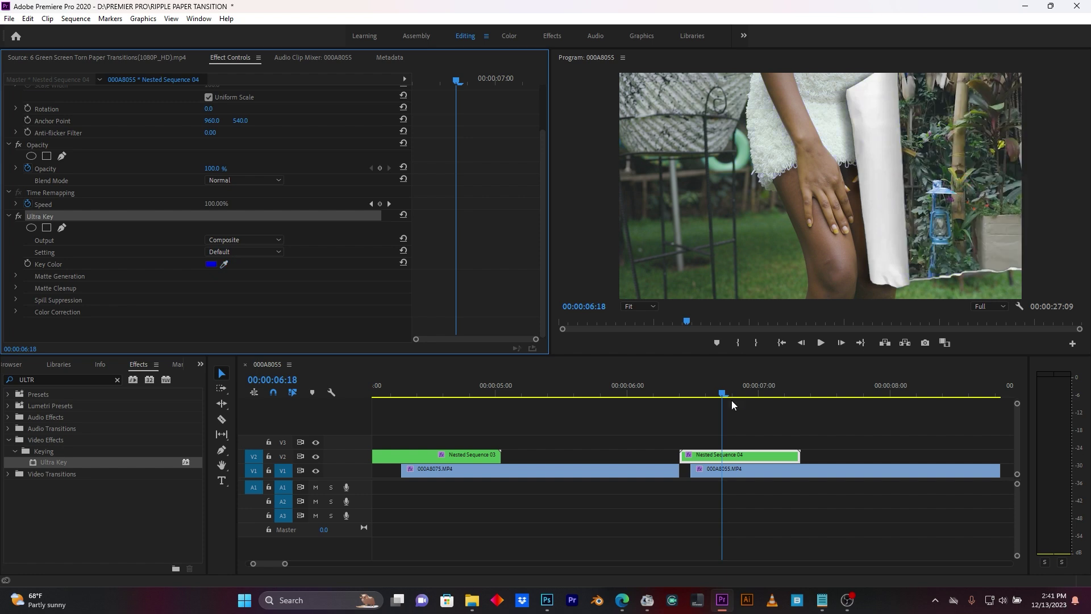
Play back the third transition to confirm 000A8055 appears through the tear
left_click(632, 394)
key("space")
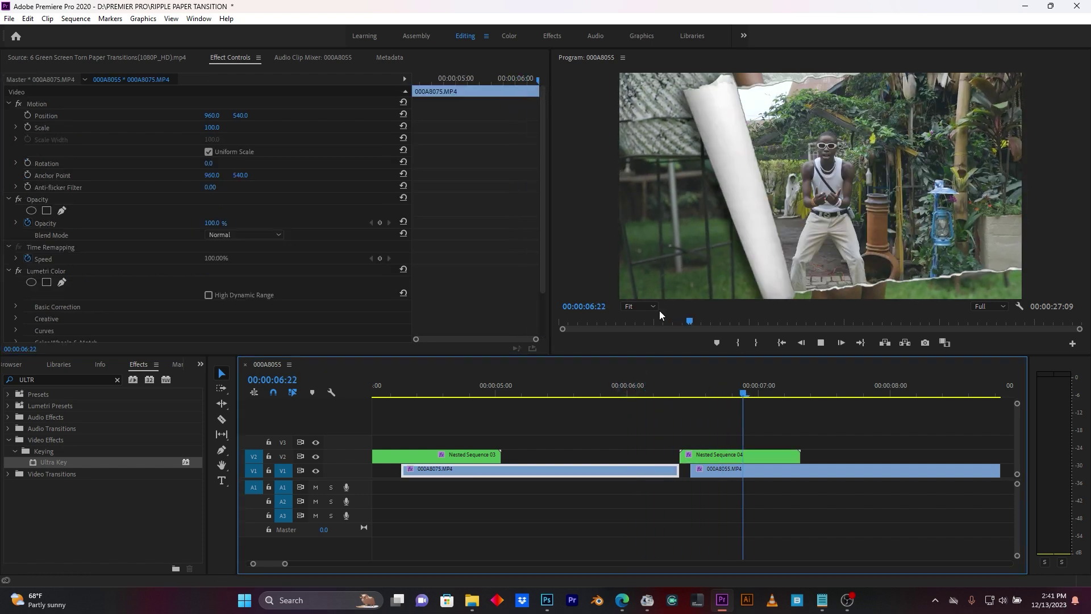
key("space")
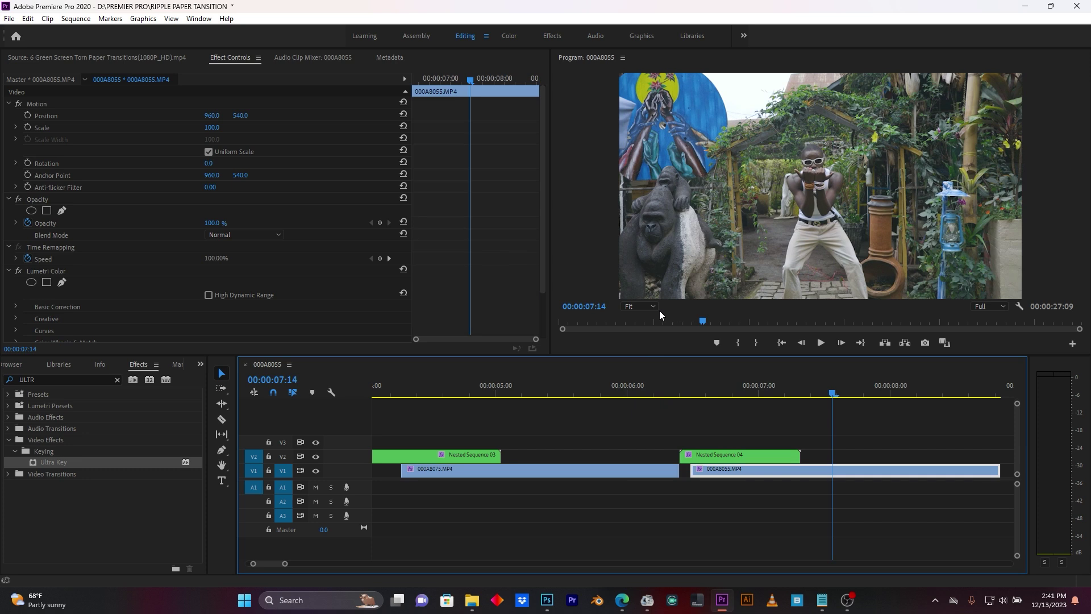
key("space")
key("space")
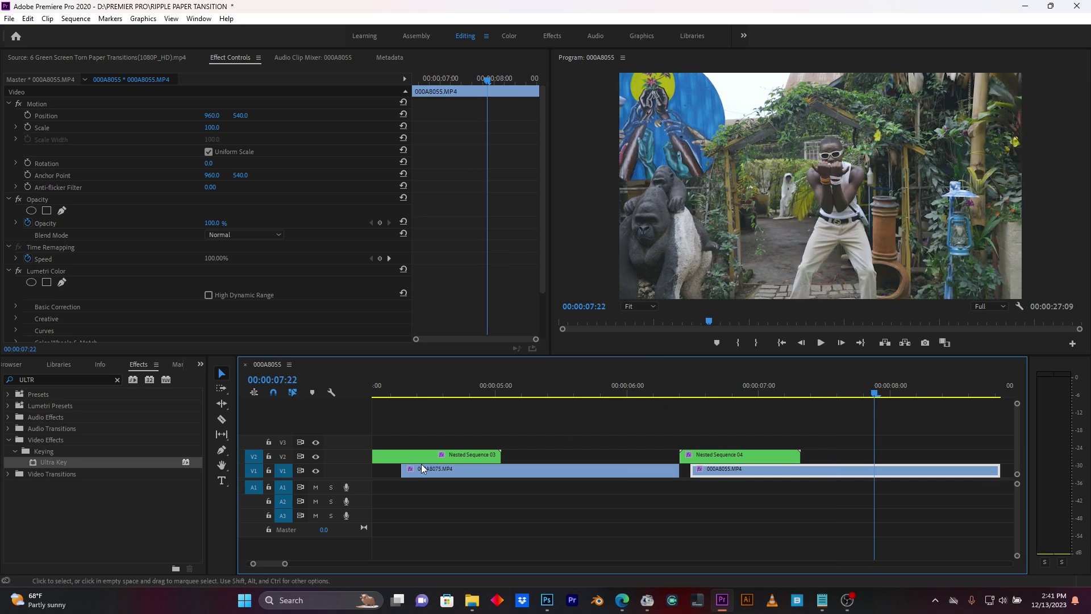
left_click_drag(285, 565, 369, 563)
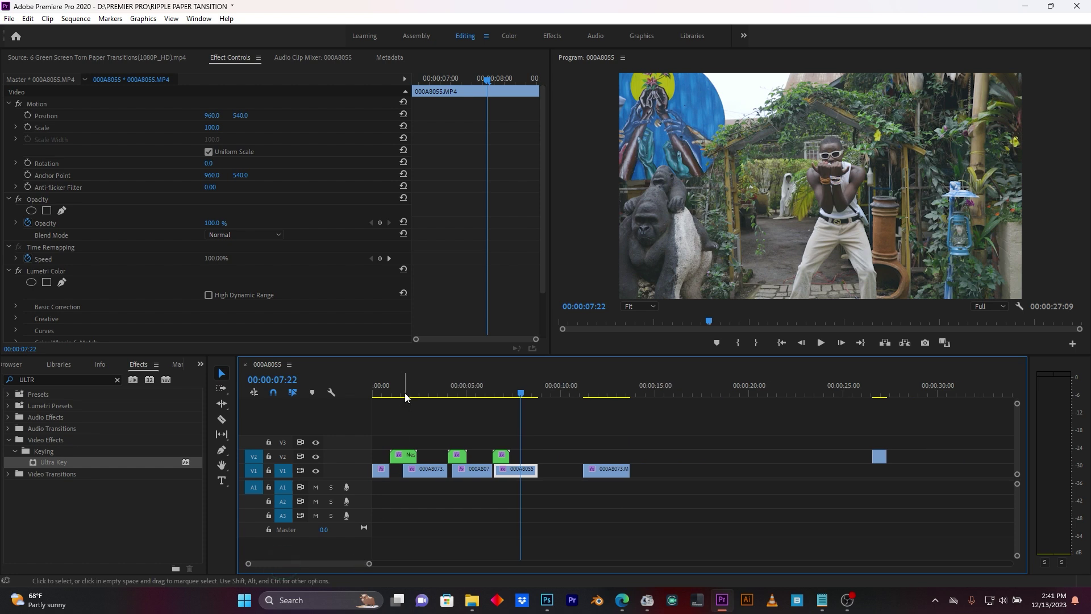
key("space")
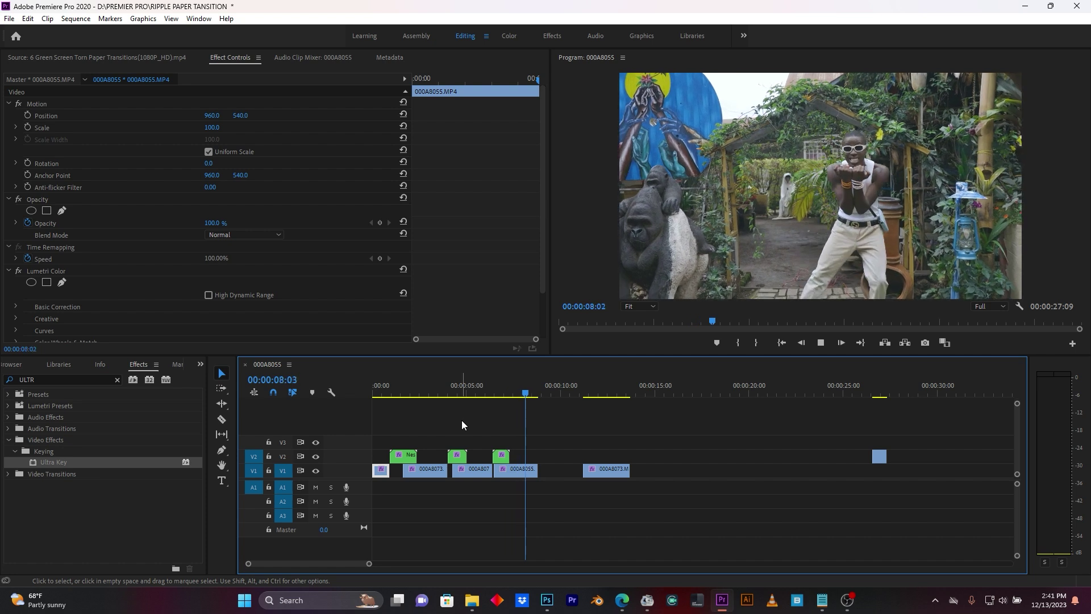
key("space")
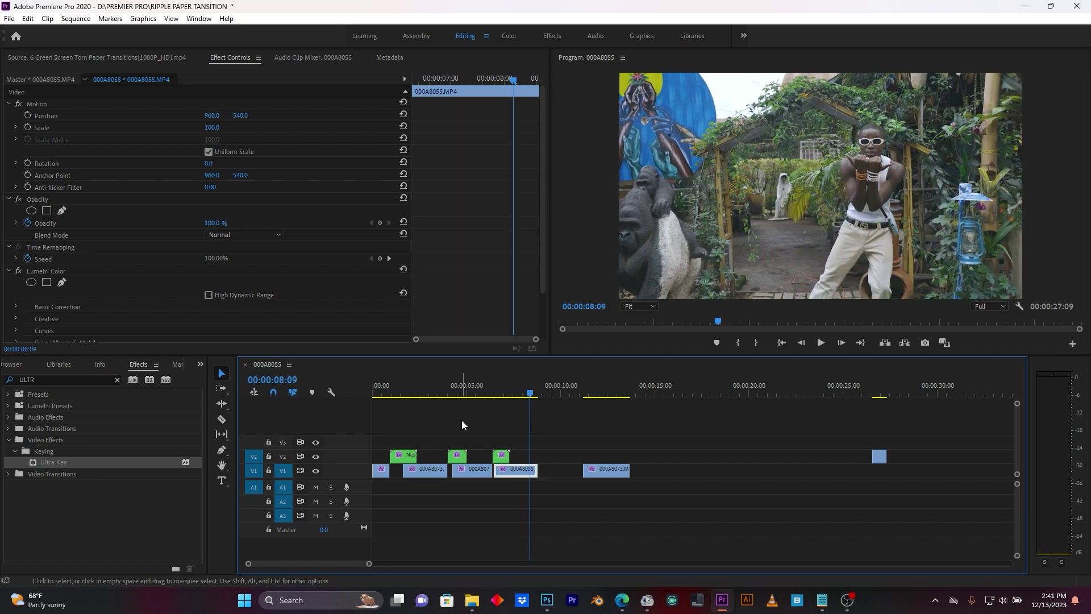